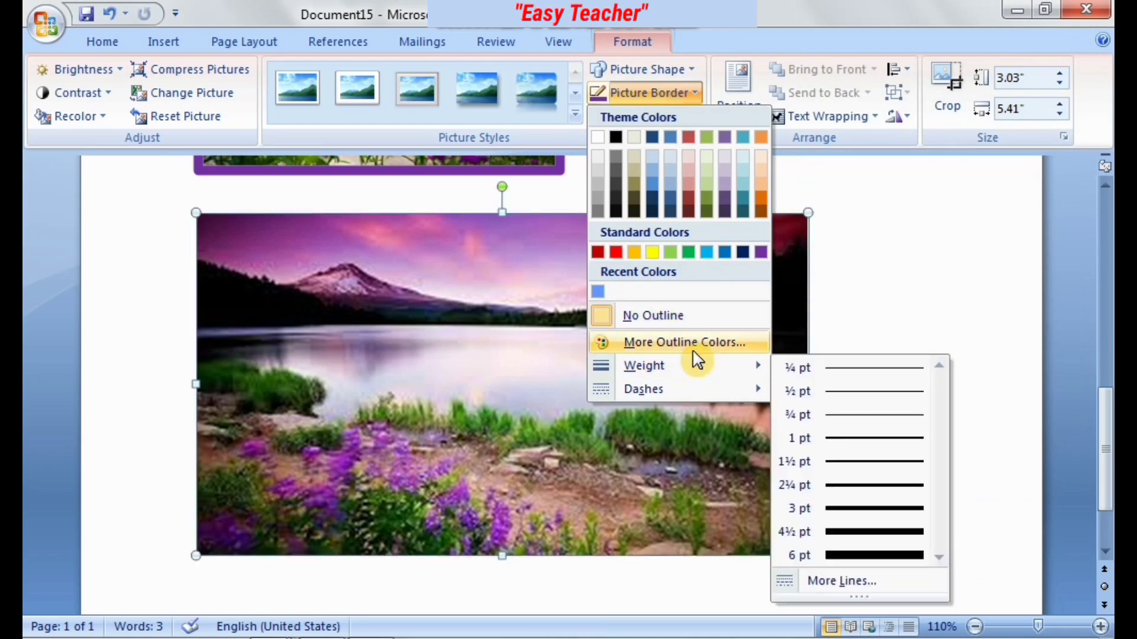
mouse_move(713, 373)
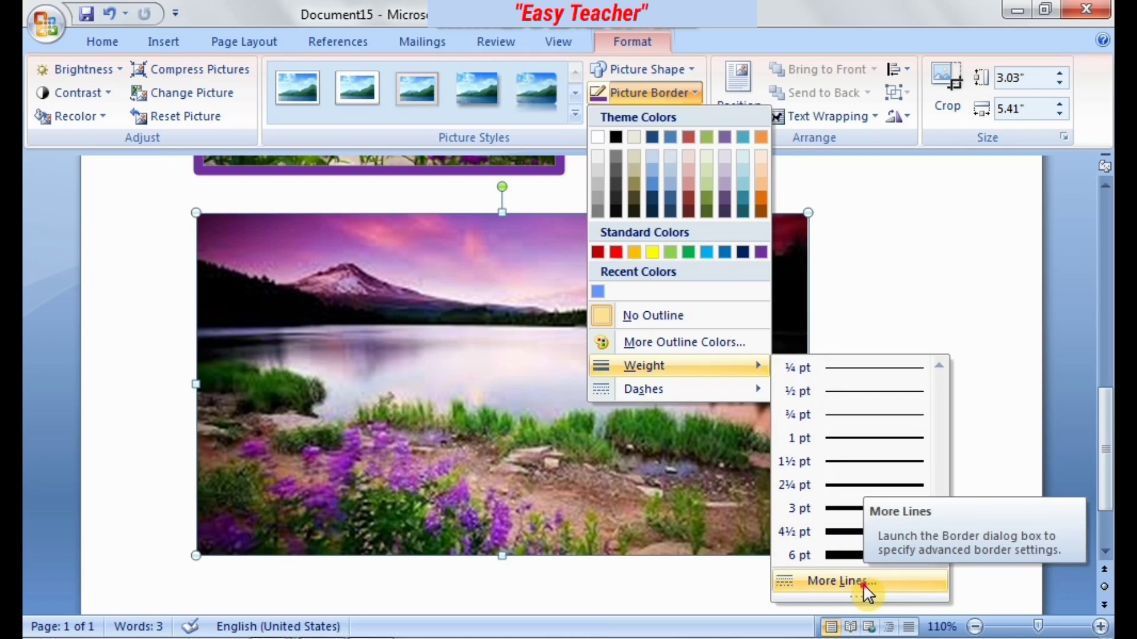
left_click(865, 583)
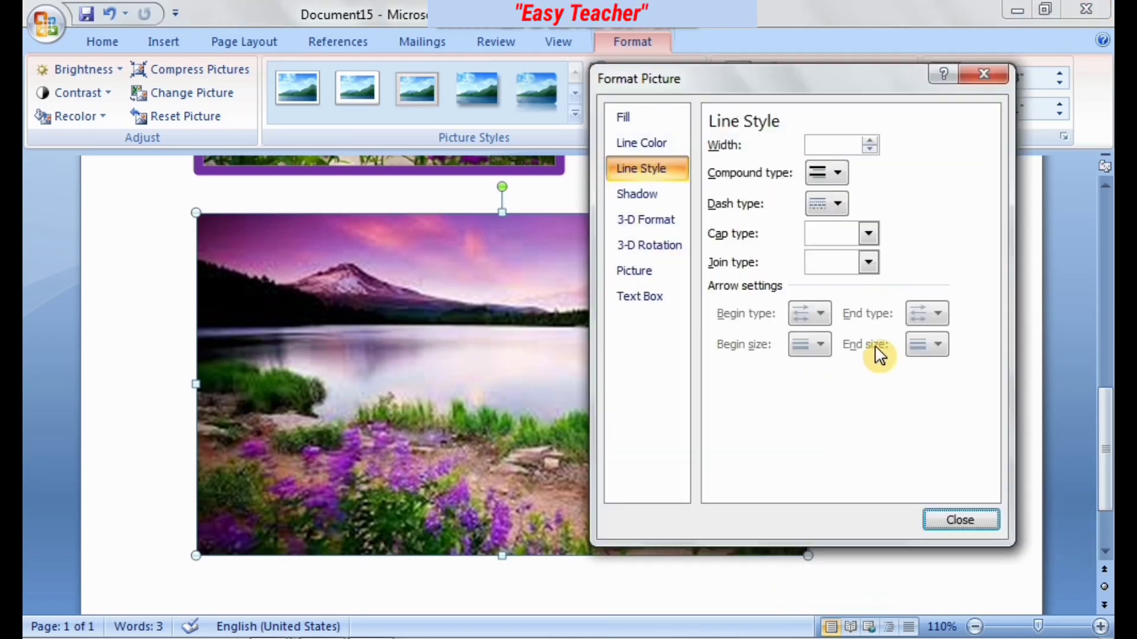
left_click_drag(763, 86, 774, 51)
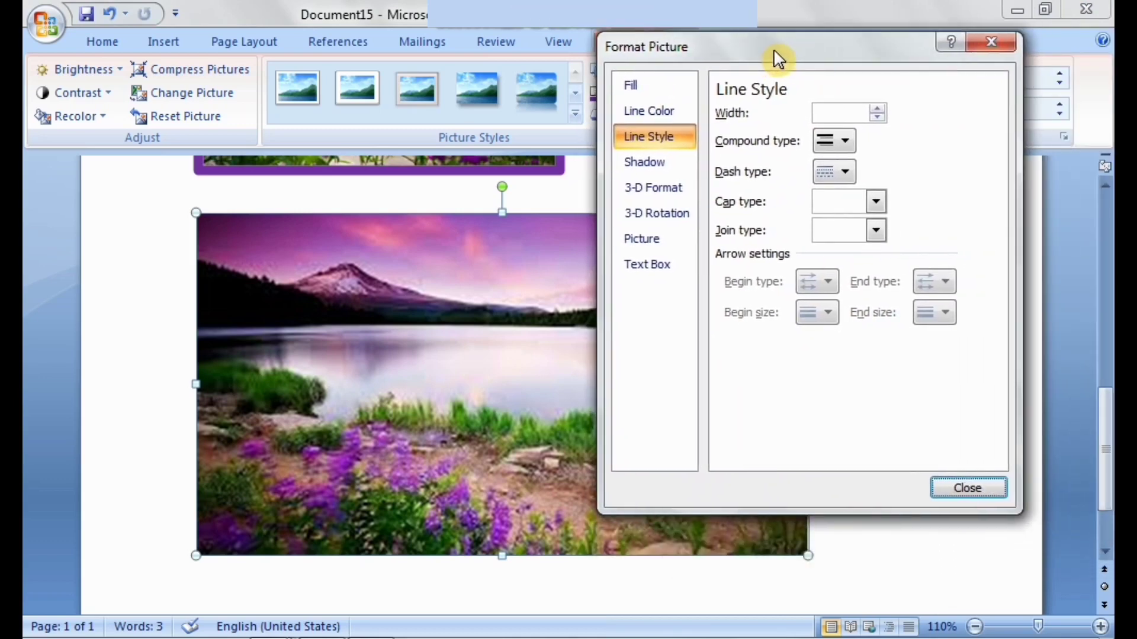
left_click(965, 489)
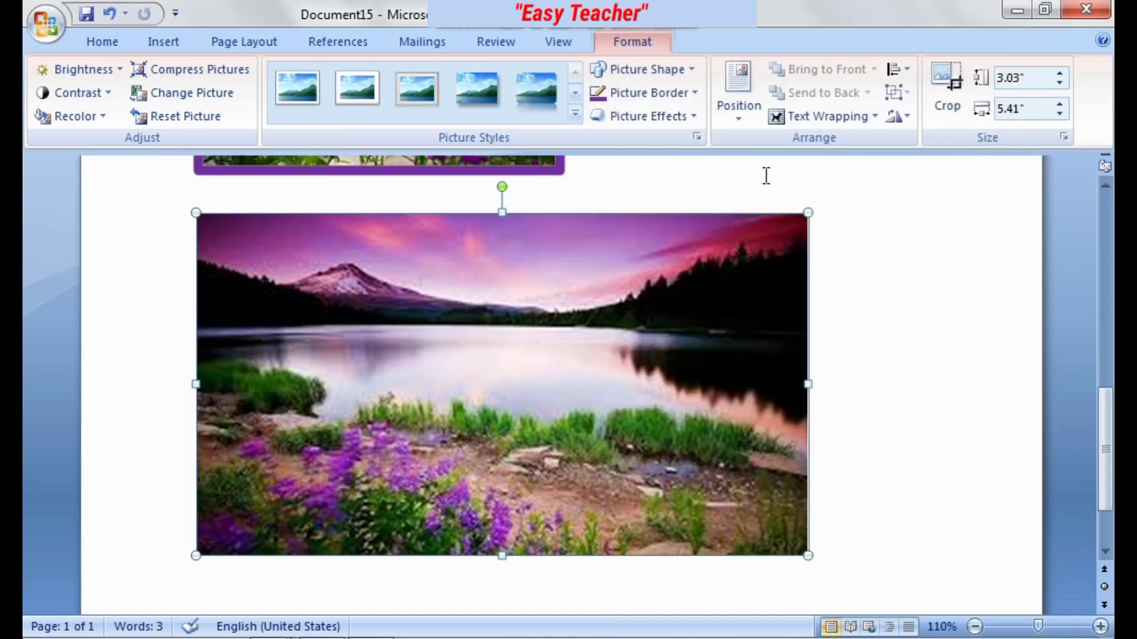
- Apply a 4½ pt border to the selected lake picture
left_click(693, 98)
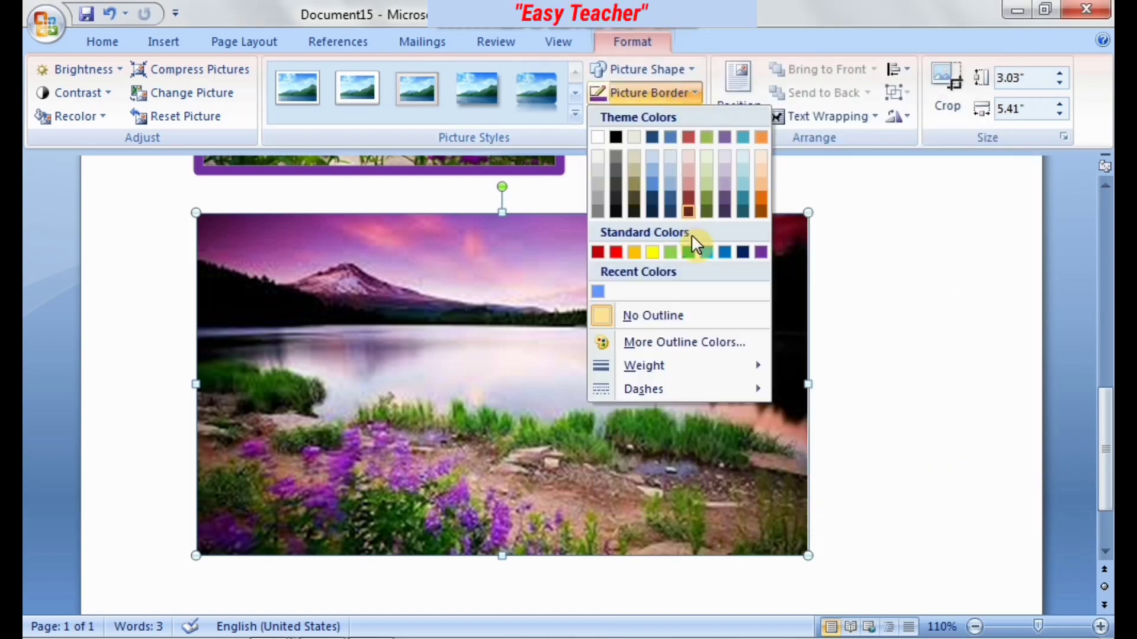
mouse_move(675, 369)
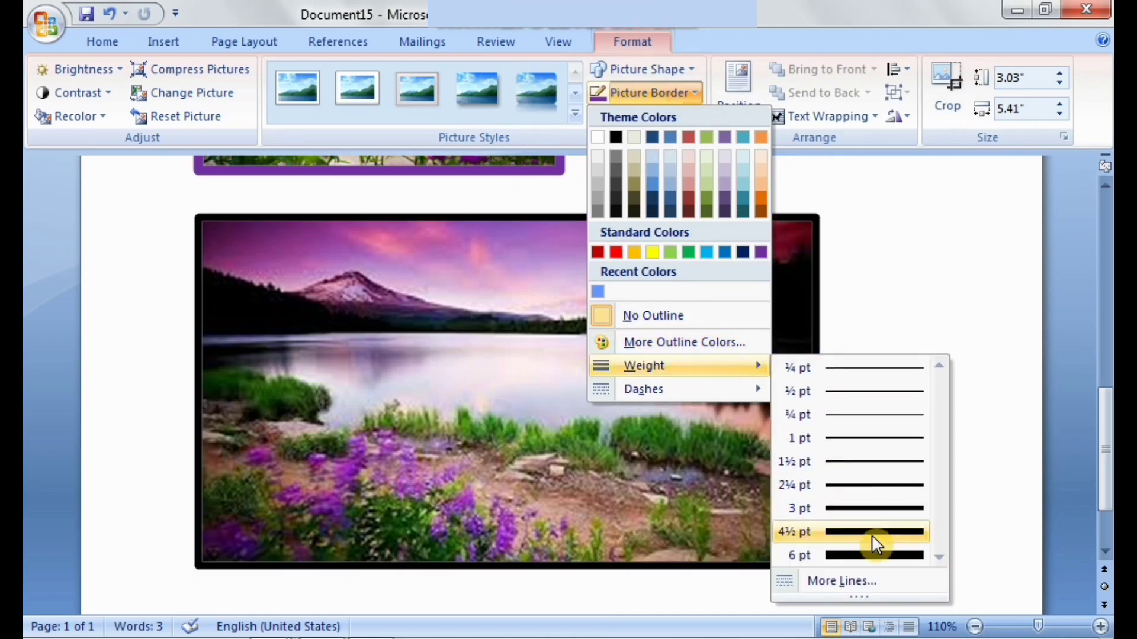
left_click(872, 535)
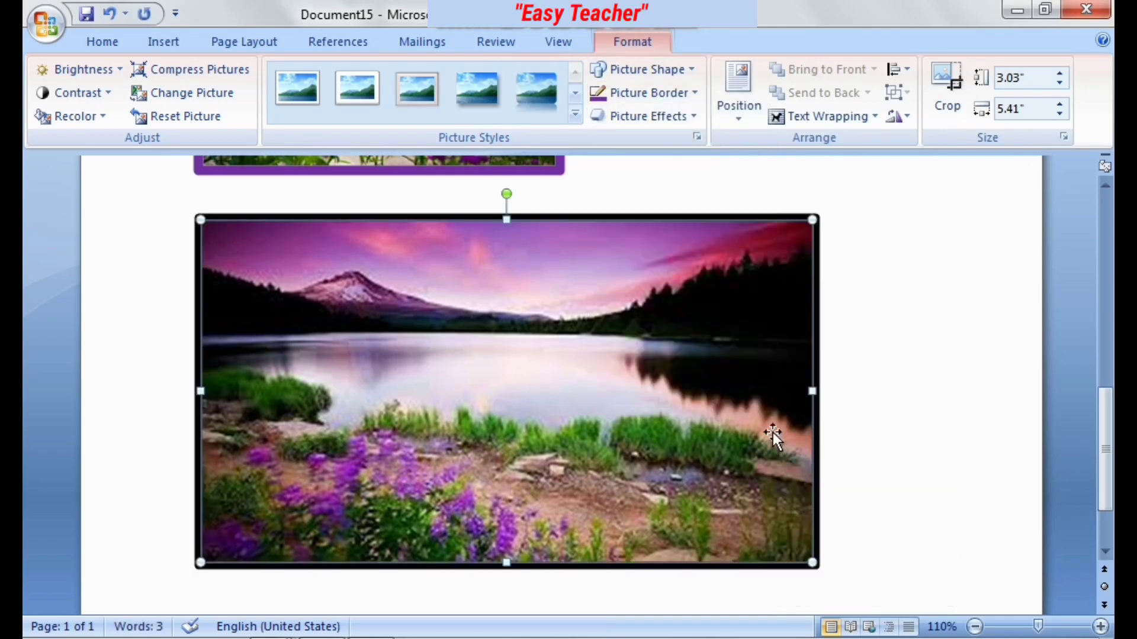
- Give the lake picture a solid red fill in its advanced border settings
left_click(691, 100)
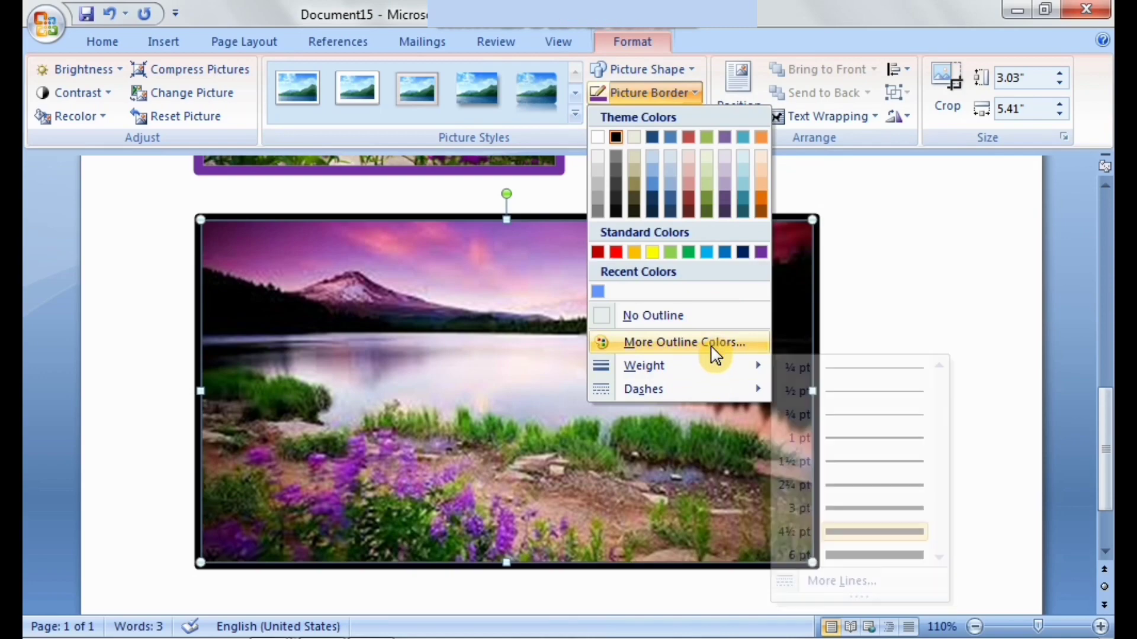
left_click(863, 582)
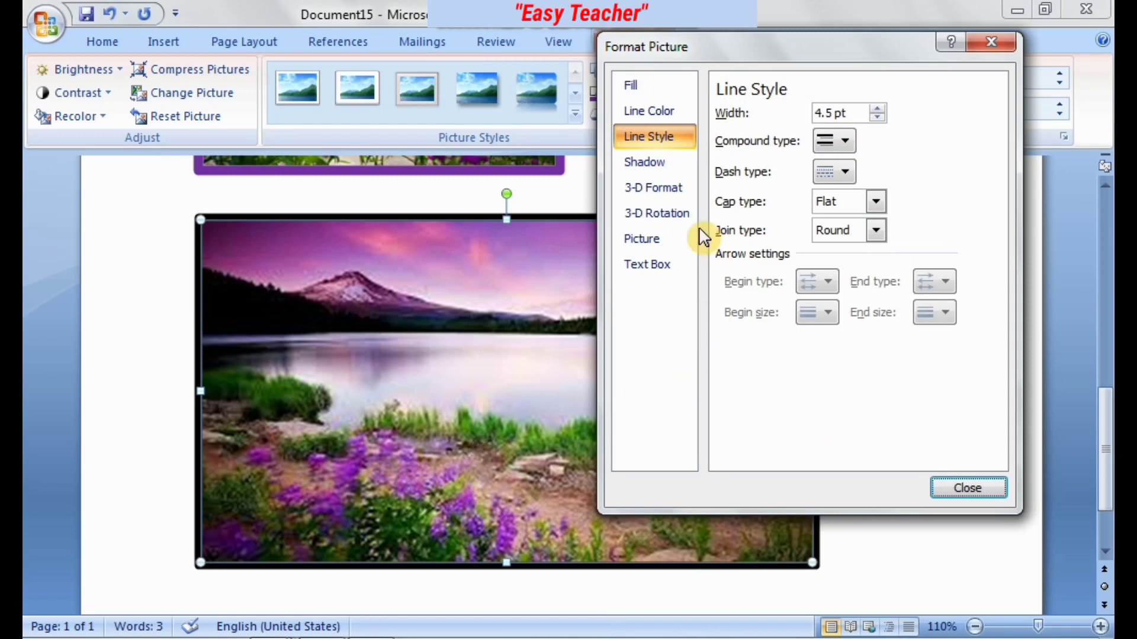
left_click(662, 96)
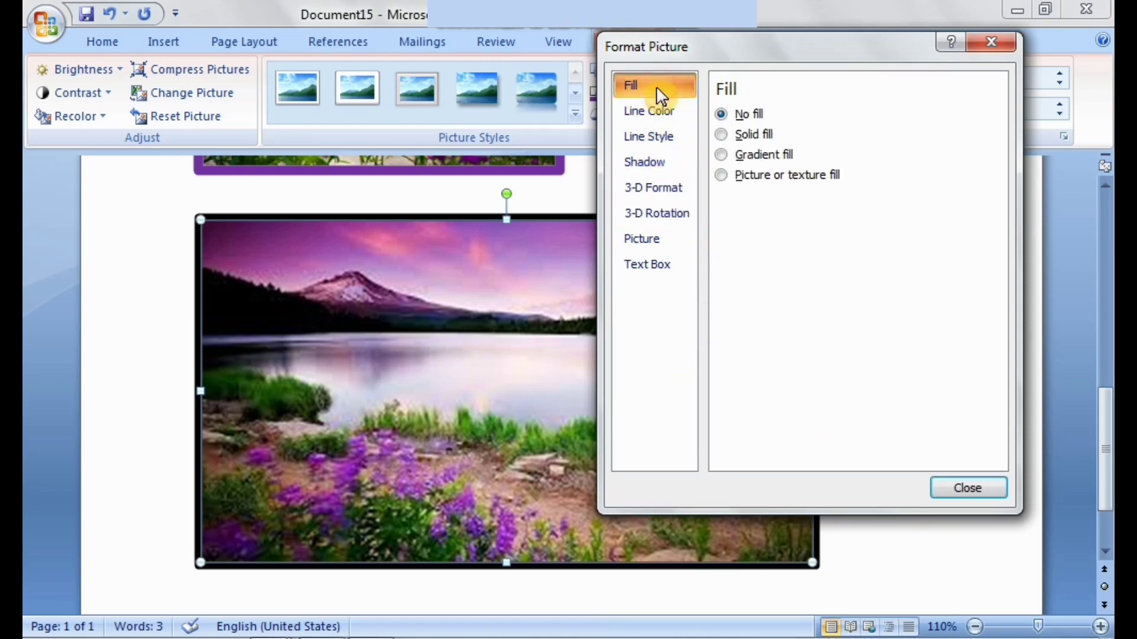
left_click(723, 137)
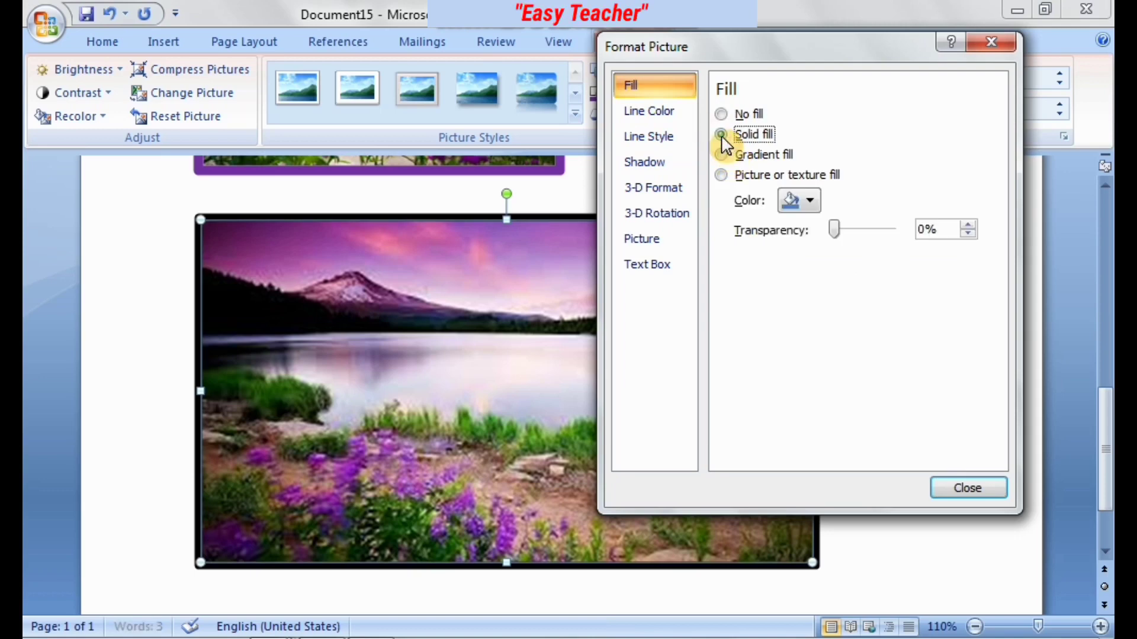
left_click(811, 203)
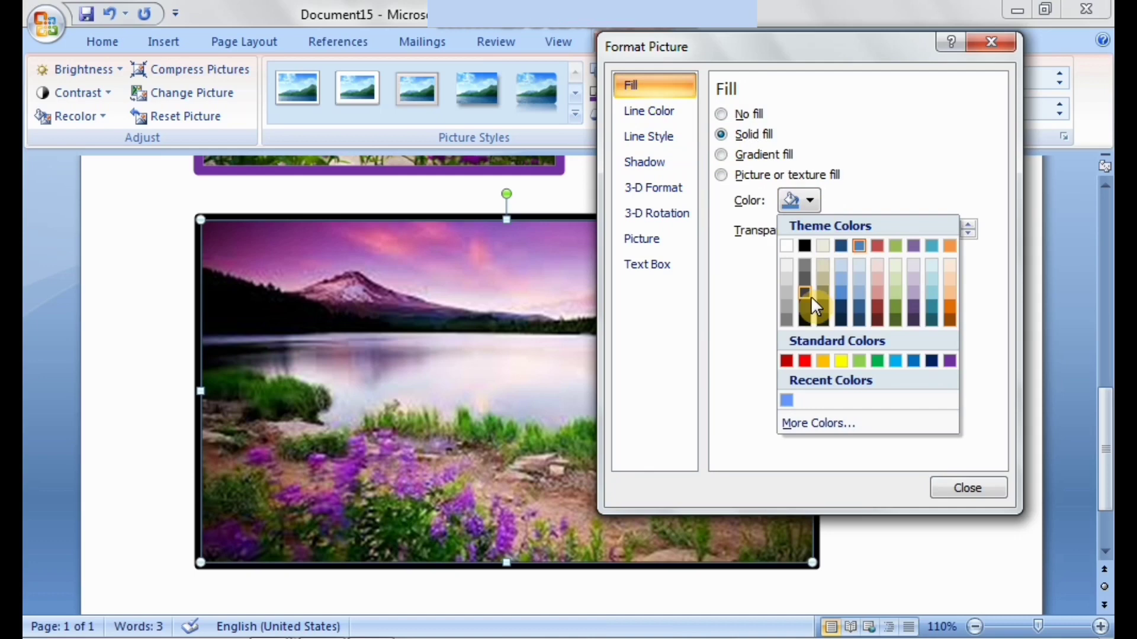
left_click(805, 360)
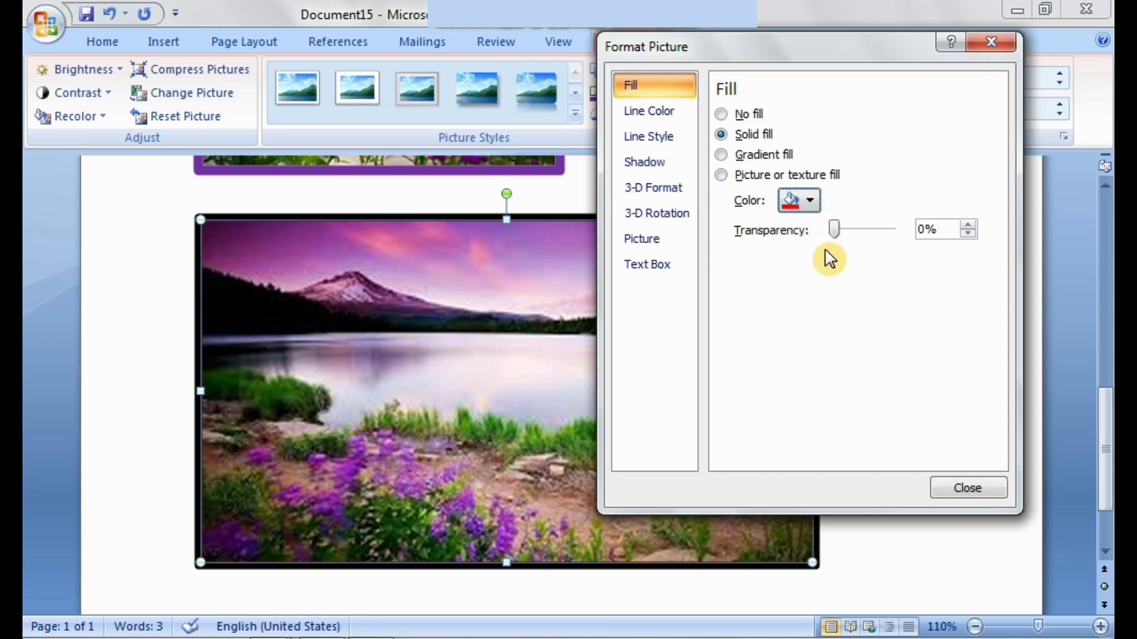
- Examine the picture's line color, line style, shadow, 3-D format, 3-D rotation, picture and text box settings
left_click(674, 124)
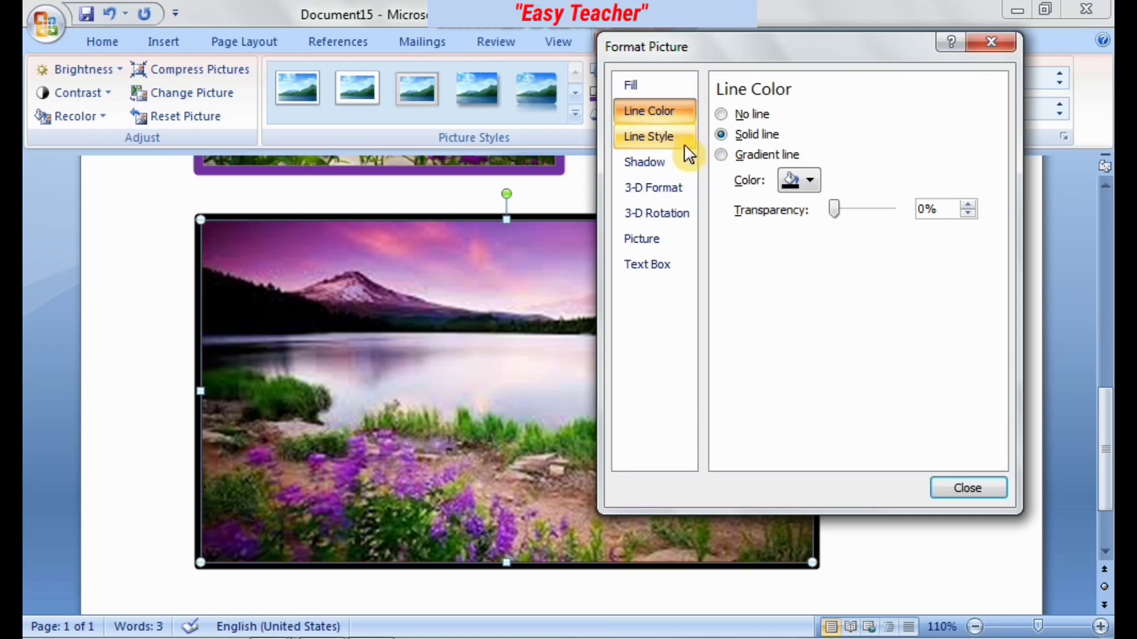
left_click(681, 142)
left_click(681, 166)
left_click(671, 189)
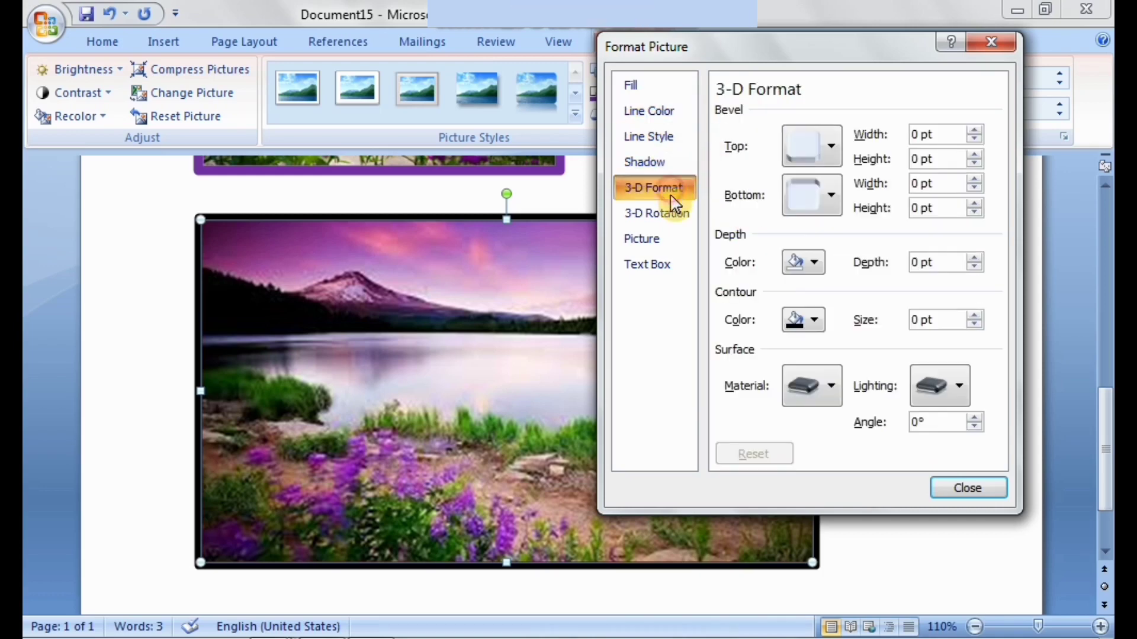
left_click(675, 220)
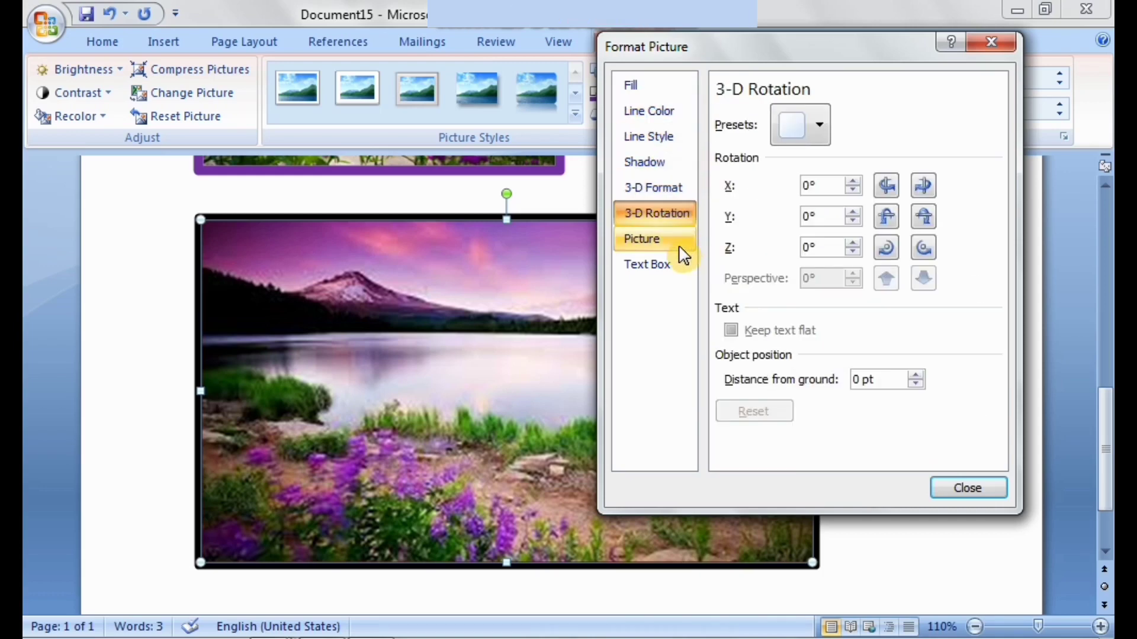
left_click(678, 242)
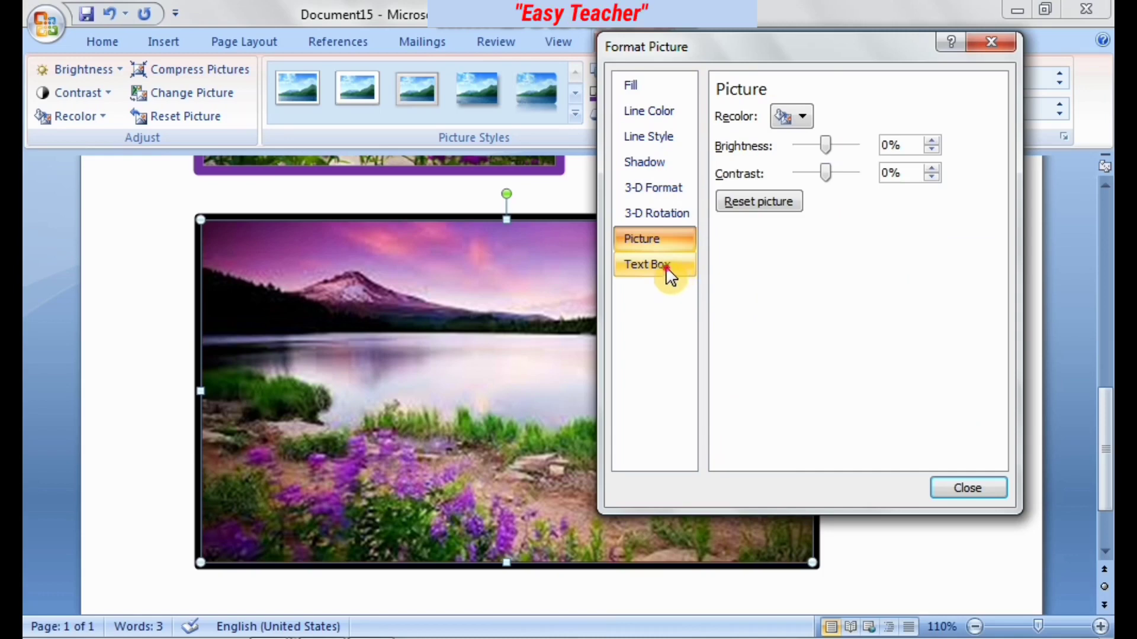
left_click(668, 271)
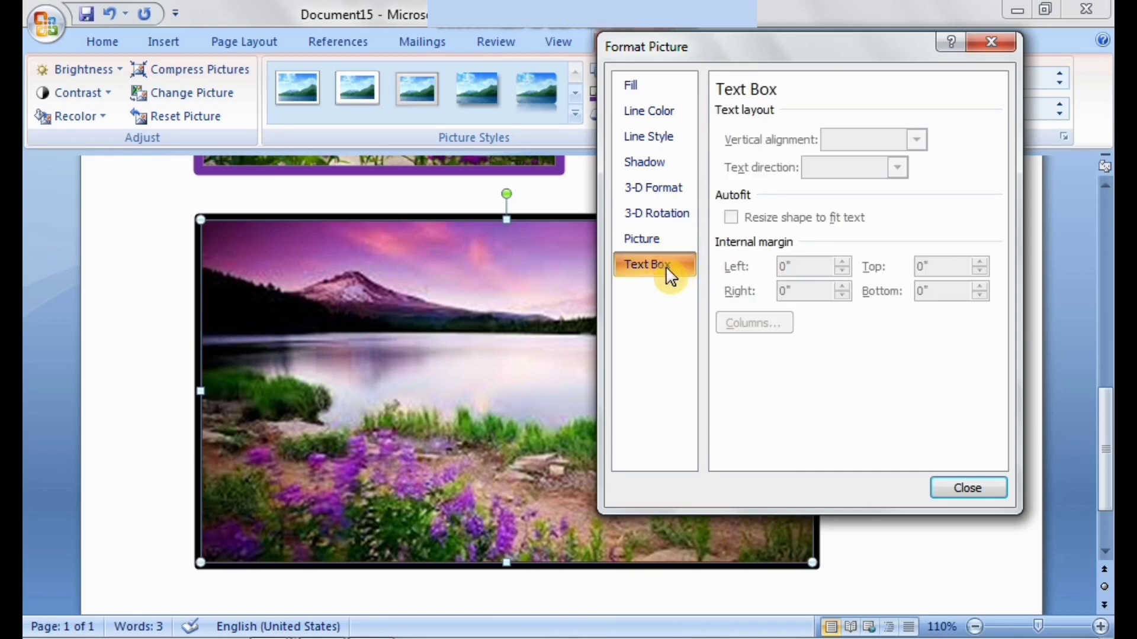
left_click(667, 121)
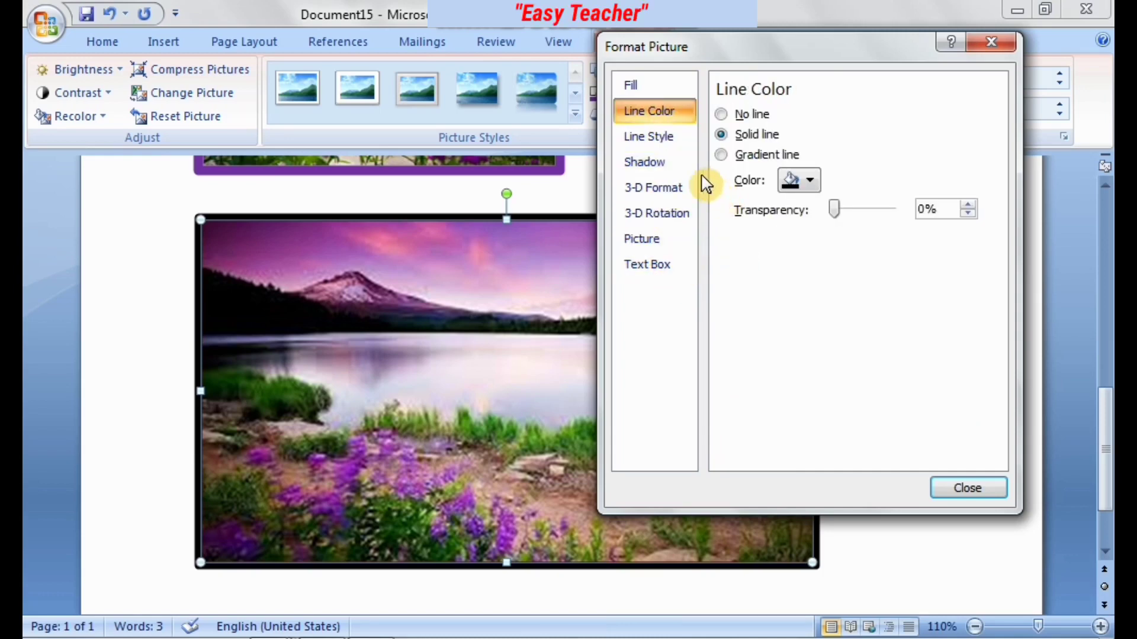
- Set the border's compound type to the thick-and-thin double line
left_click(665, 144)
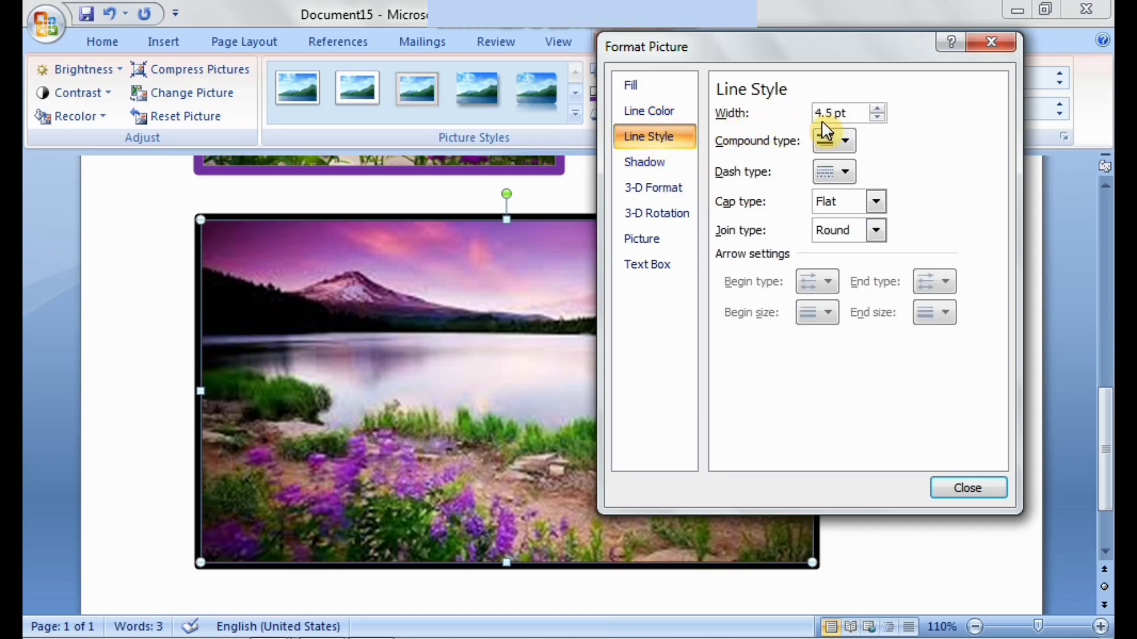
left_click(842, 145)
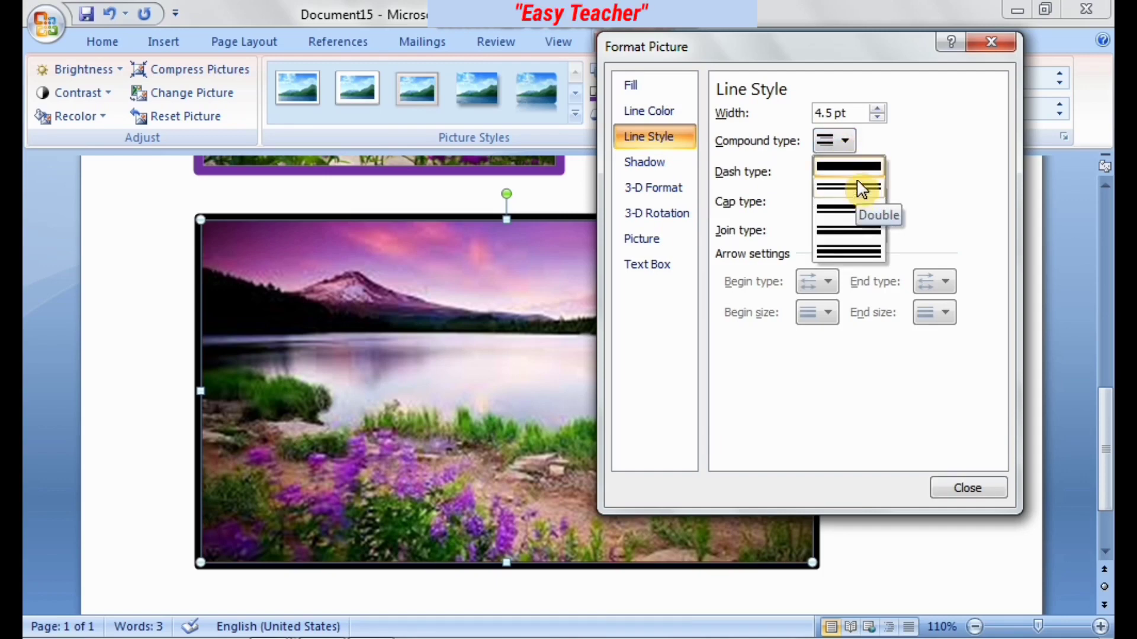
left_click(855, 217)
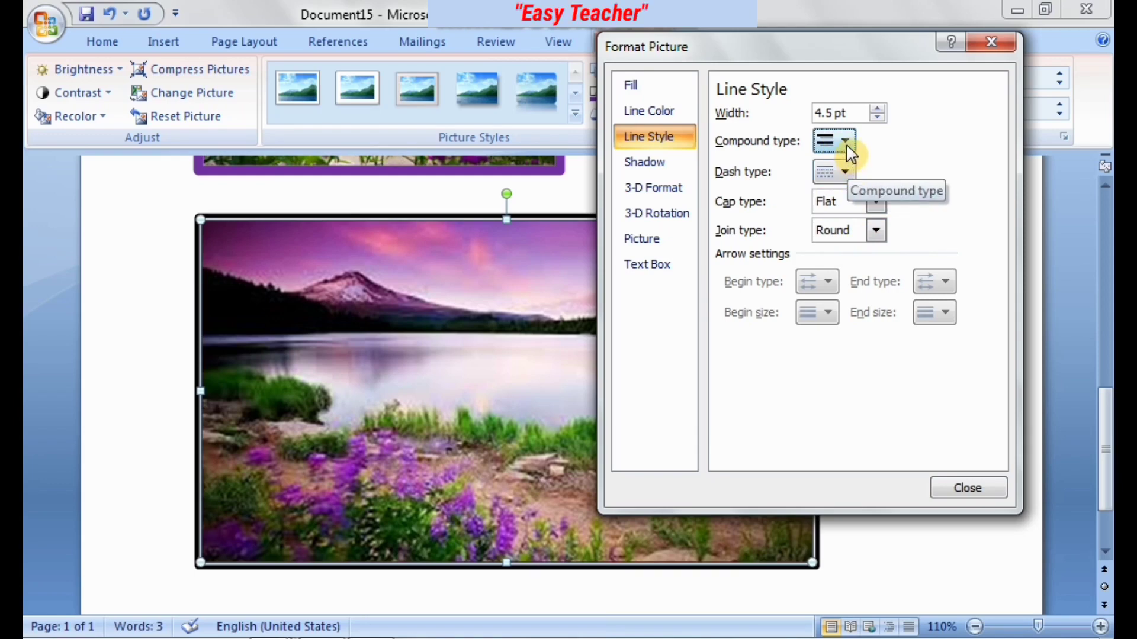
- Set the border's dash type to plain long dashes and move the dialog off the picture
left_click(843, 173)
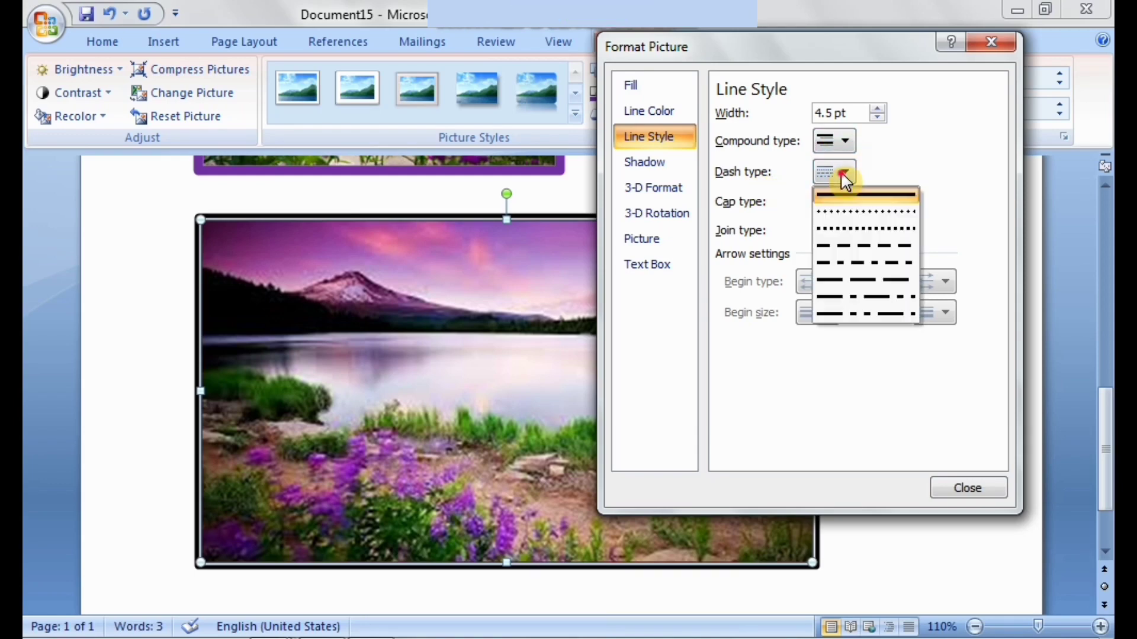
left_click(866, 282)
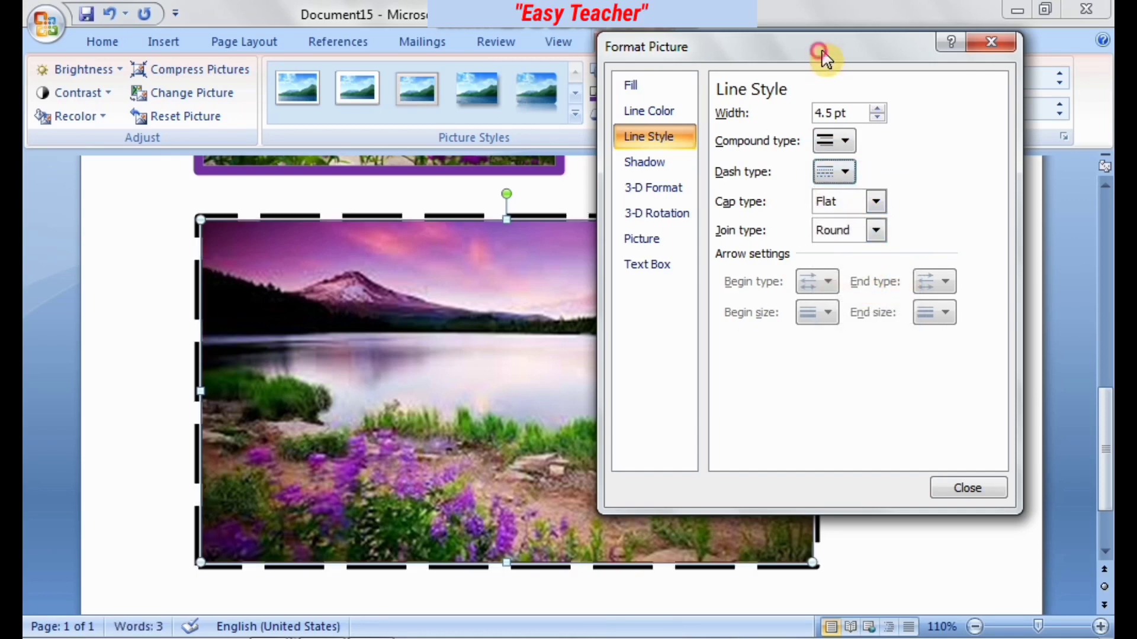
left_click_drag(820, 51, 890, 23)
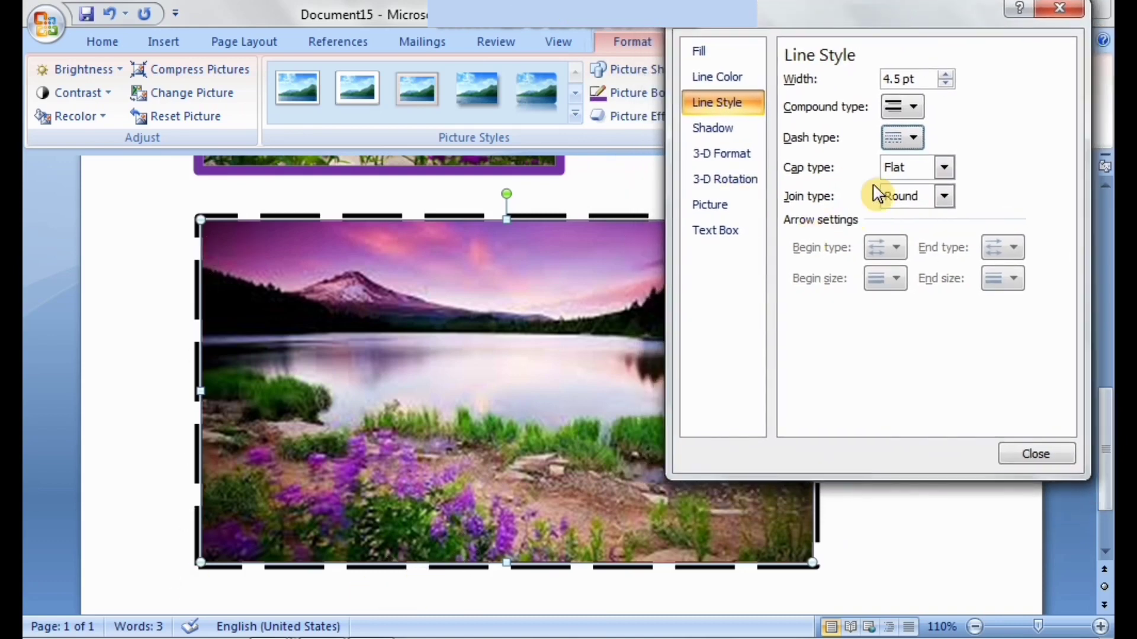
- Set the border's dash type to long dashes separated by two dots and its cap type to Round
left_click(917, 144)
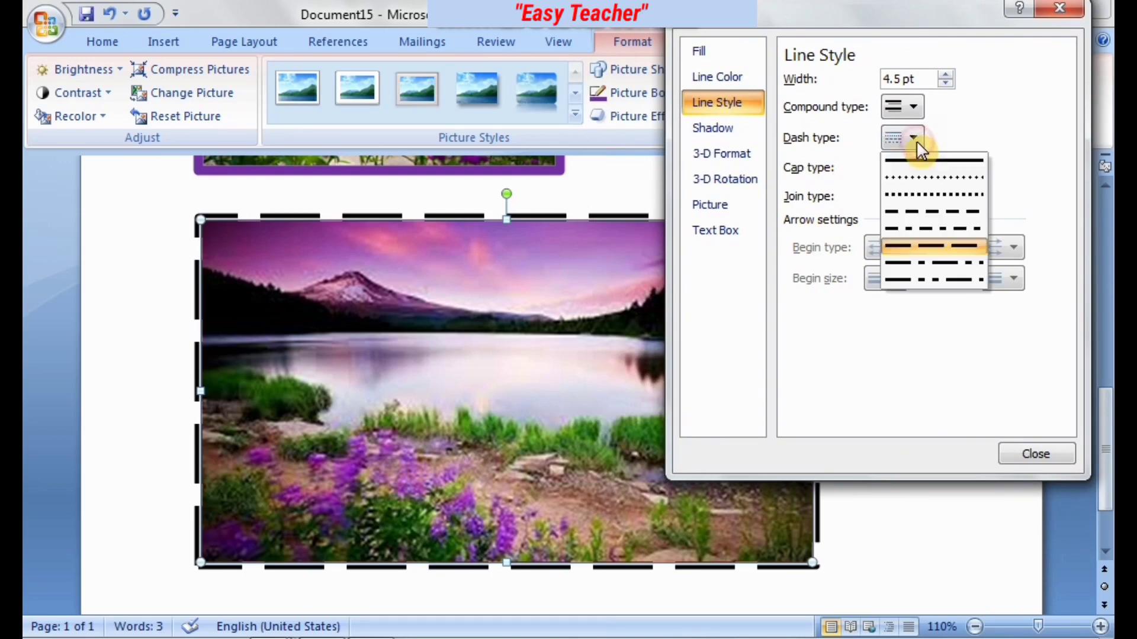
left_click(936, 279)
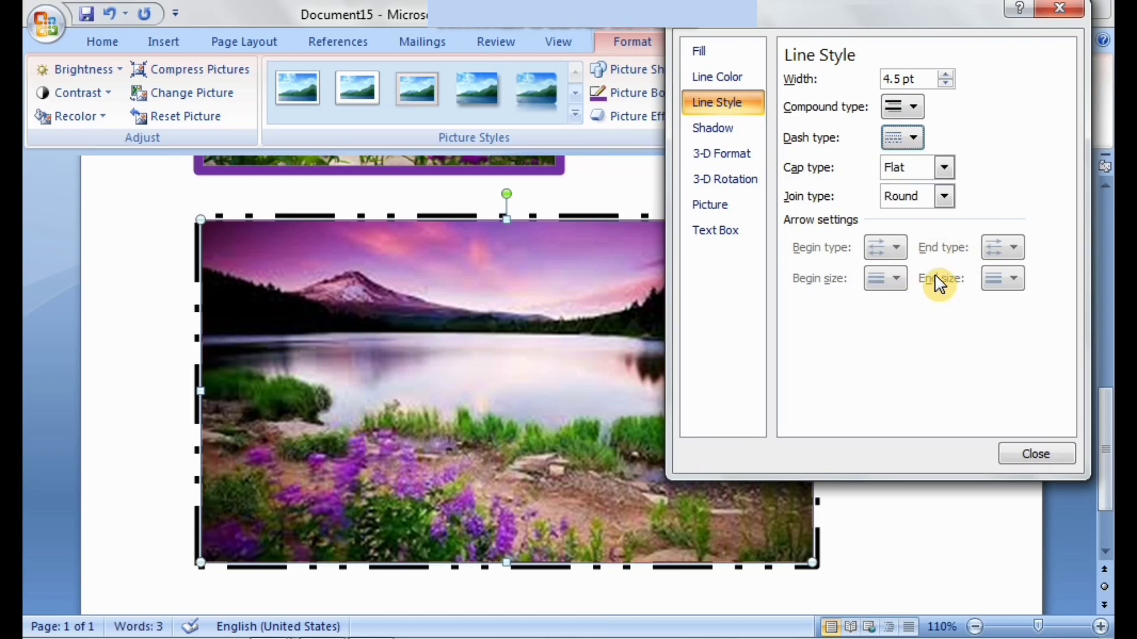
left_click(944, 169)
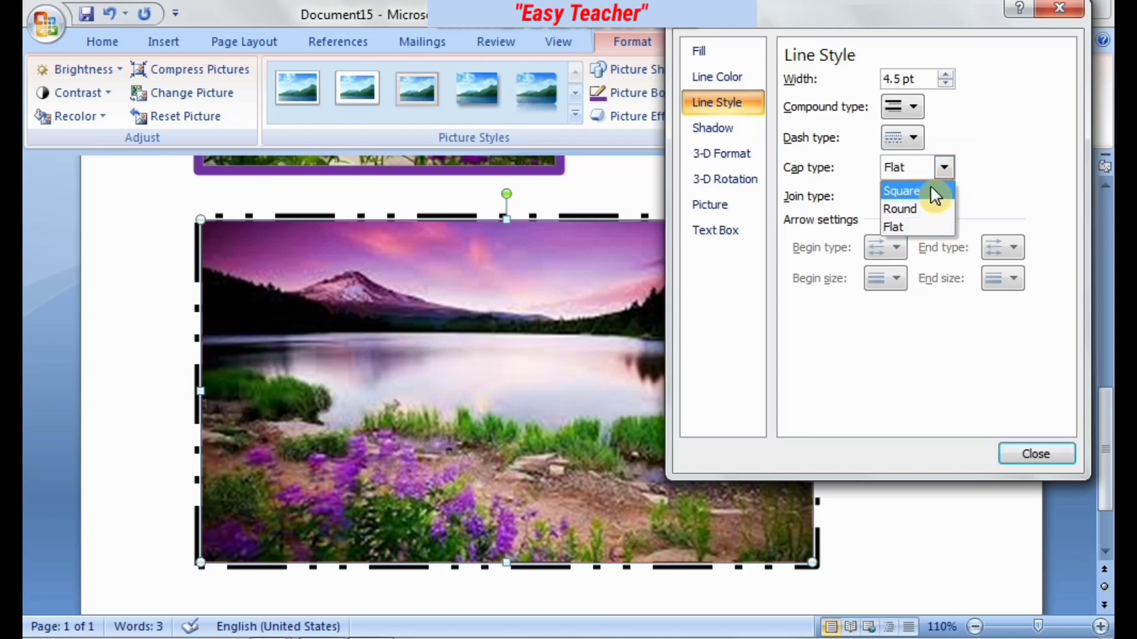
left_click(915, 210)
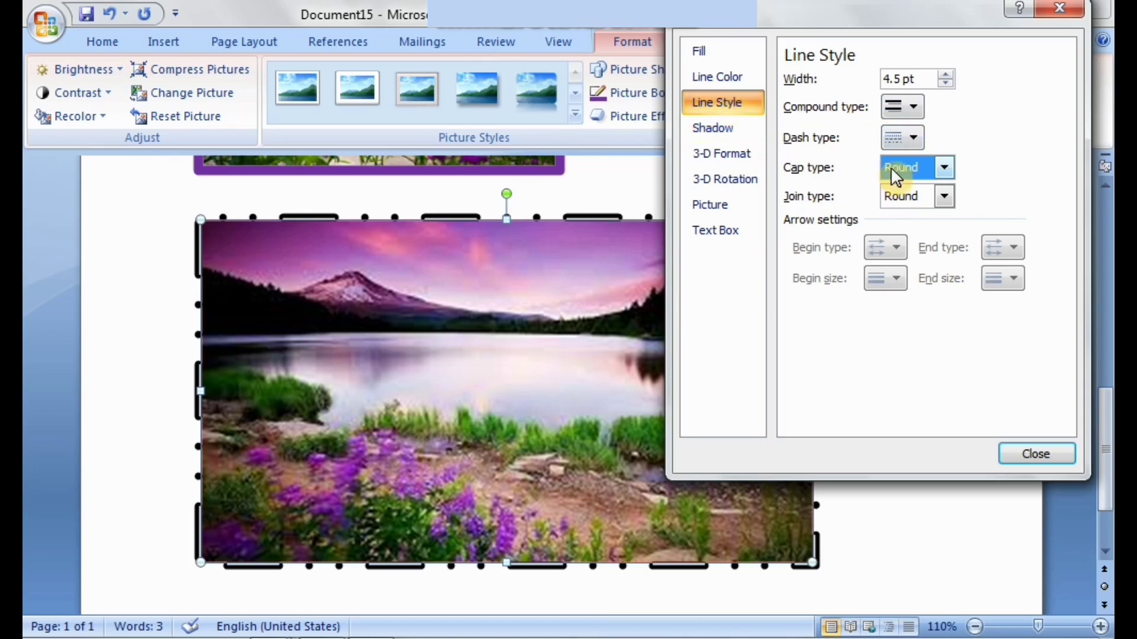
- Change the picture border's line color to a gradient line
left_click(751, 104)
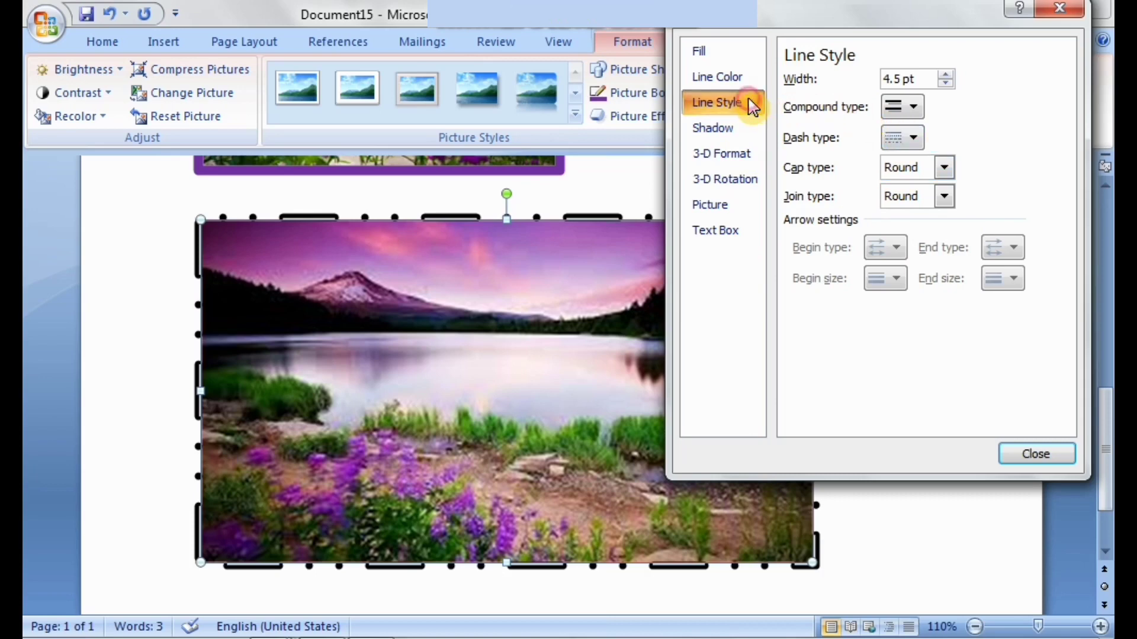
left_click(745, 80)
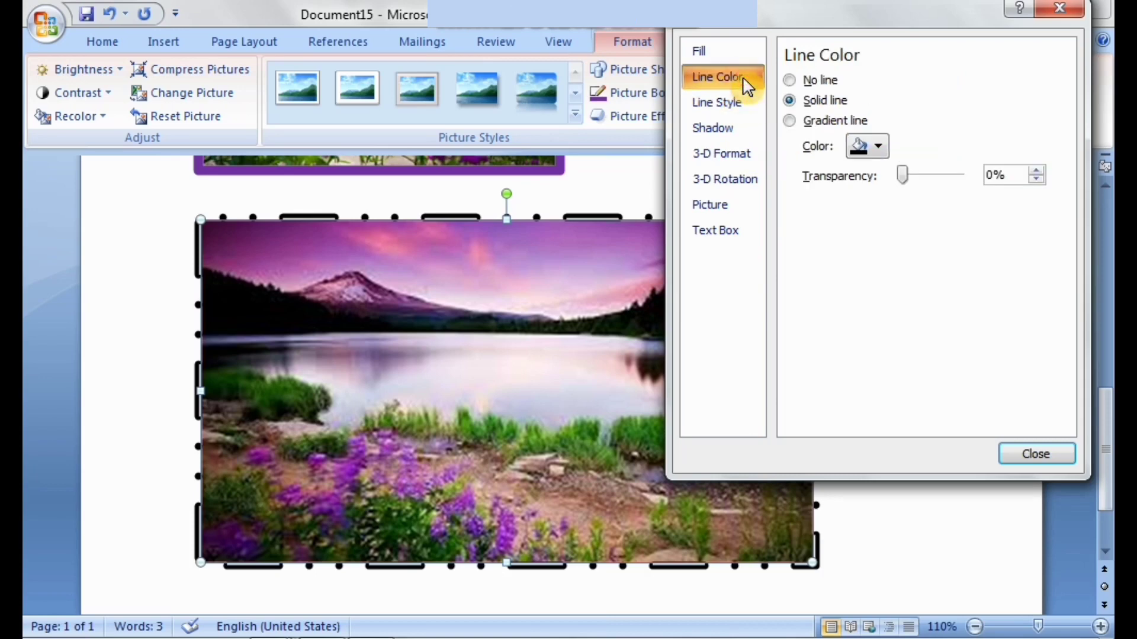
left_click(793, 126)
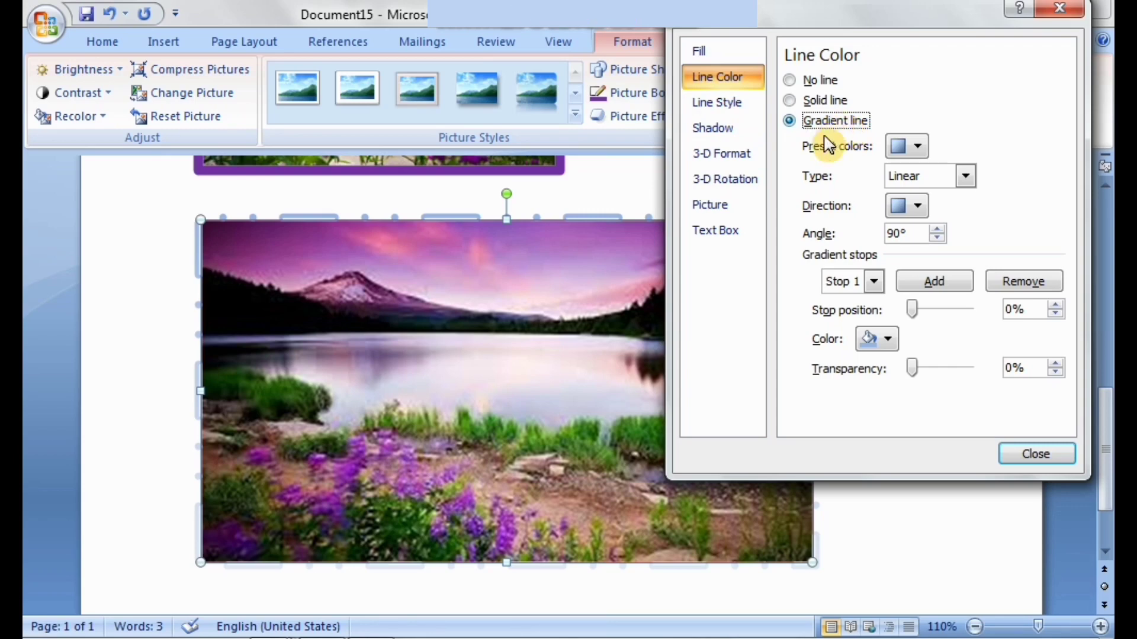
- Set the border's compound type to the single solid line
left_click(716, 107)
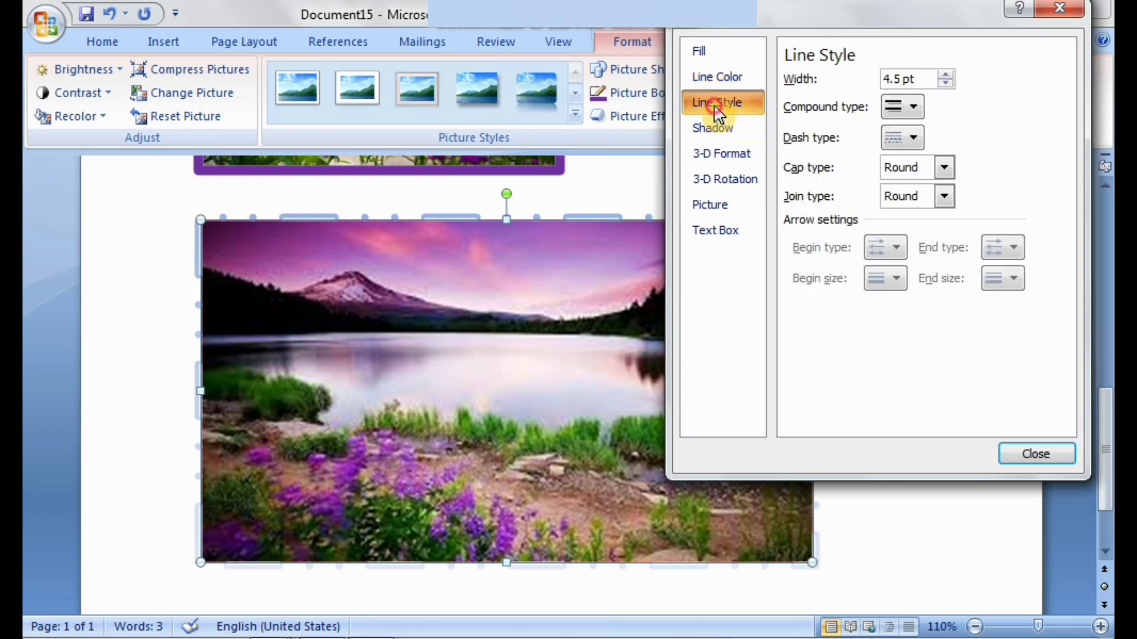
left_click(919, 108)
left_click(921, 130)
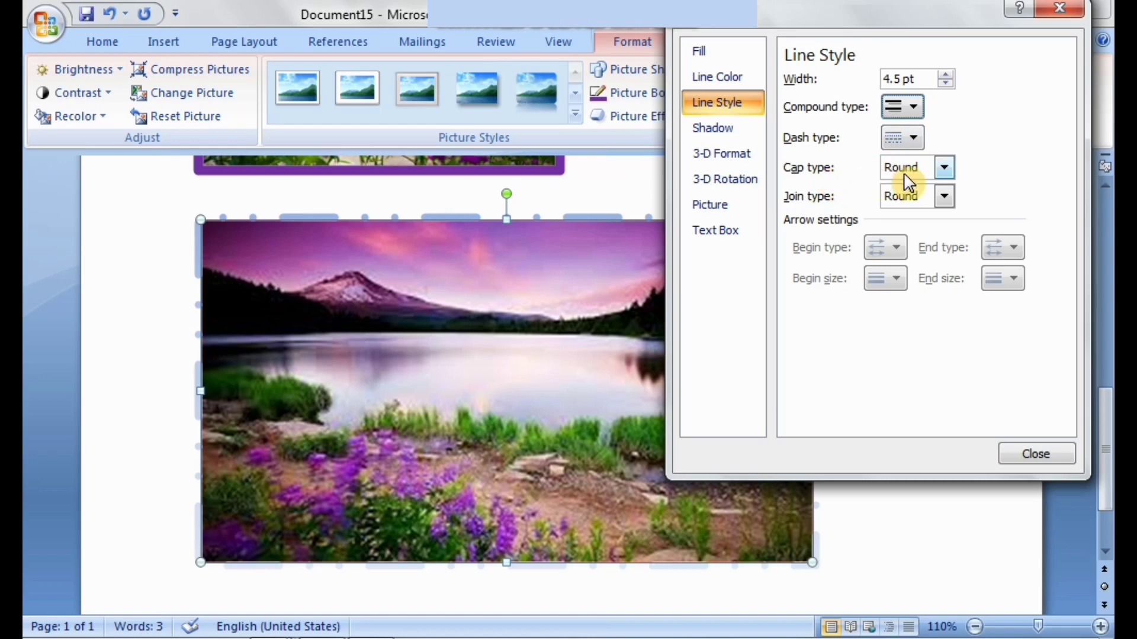
- Set the lake picture border's dash type to solid
left_click(910, 140)
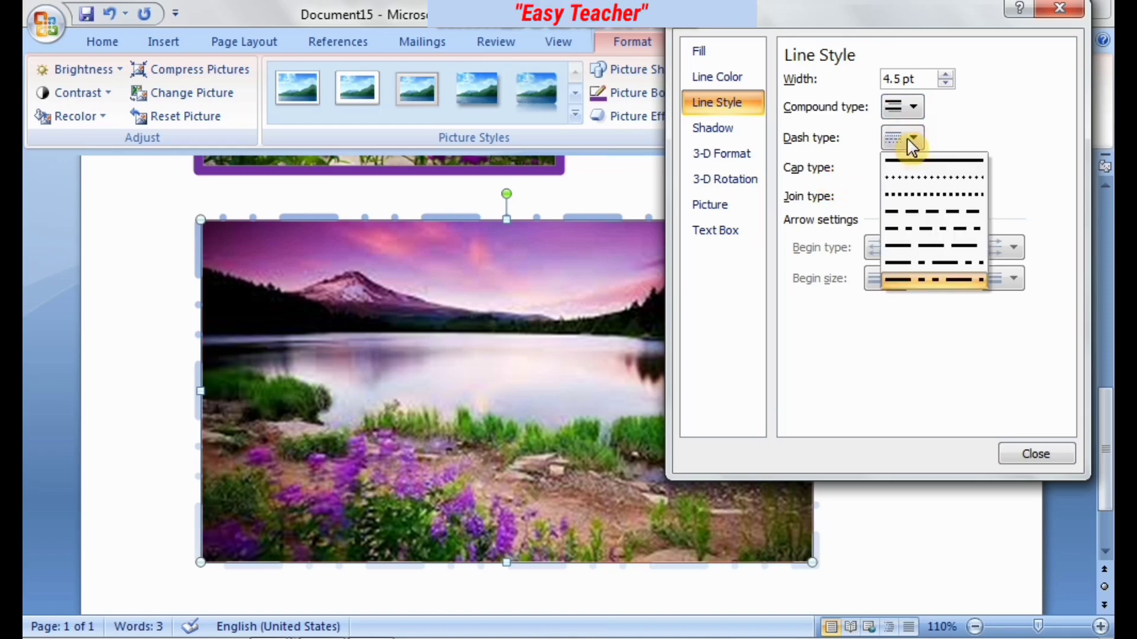
left_click(930, 175)
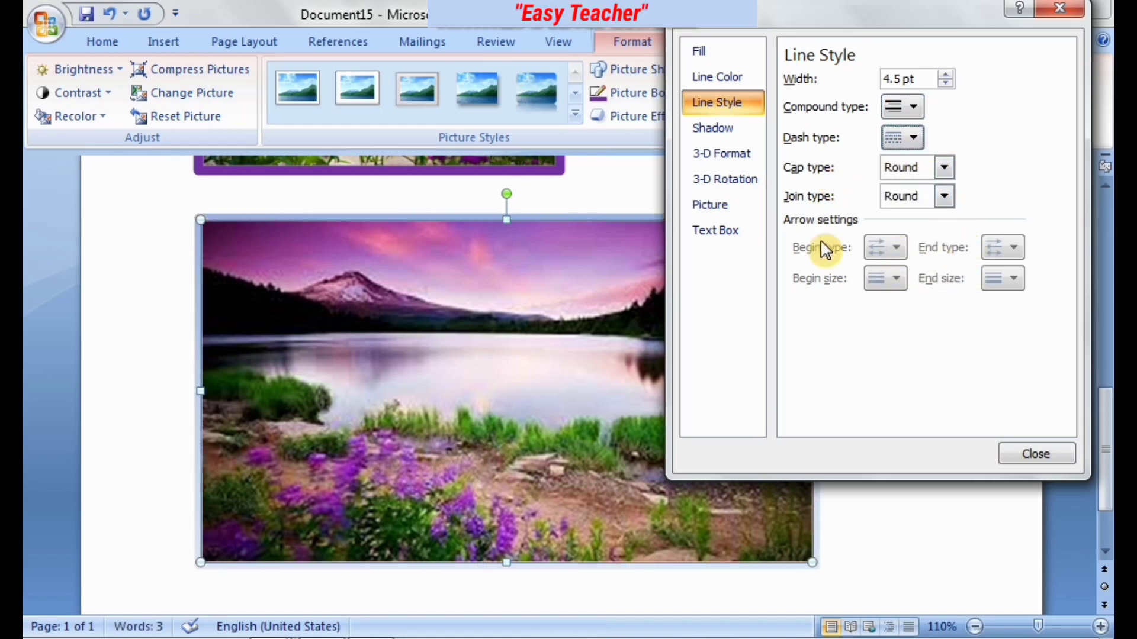
- Apply the black, blue and purple preset gradient to the border line with a straight-down linear direction
left_click(730, 76)
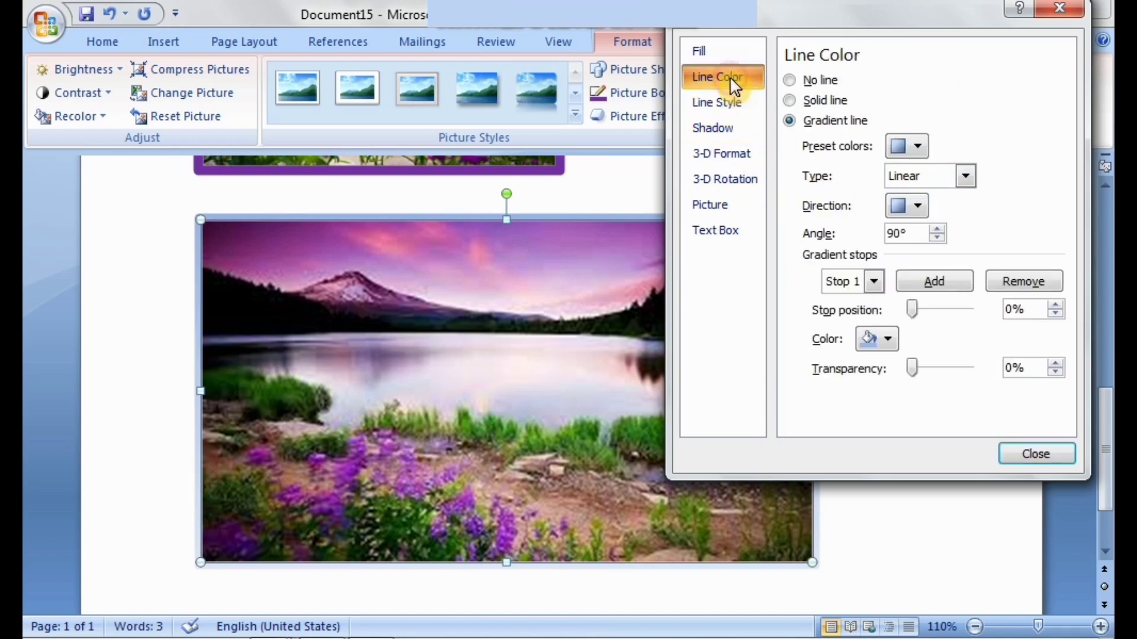
left_click(838, 122)
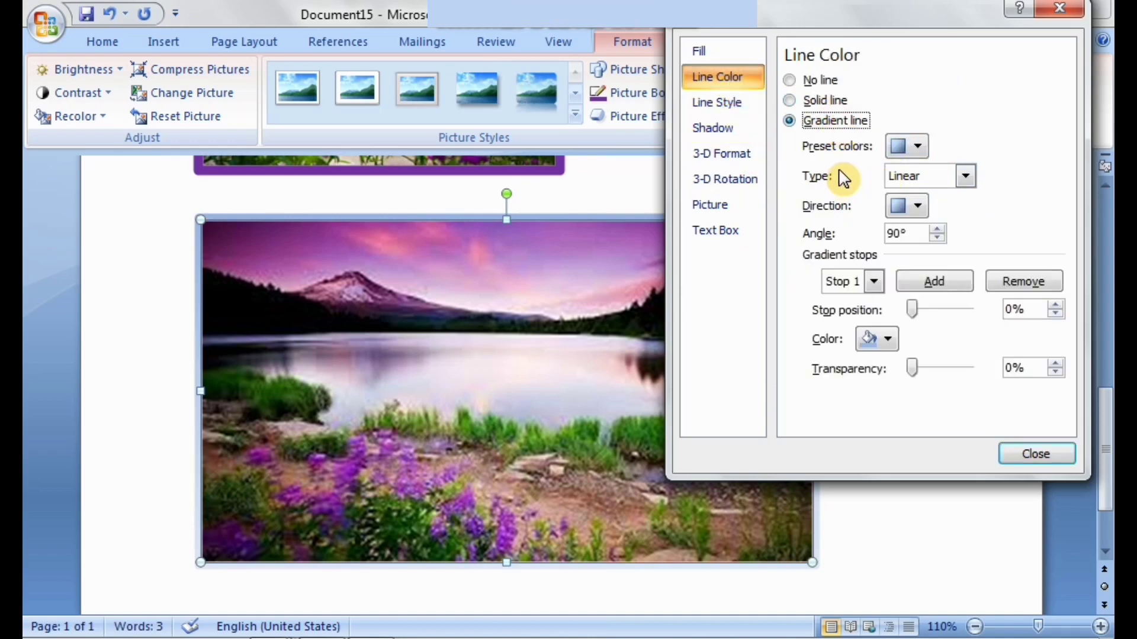
left_click(920, 148)
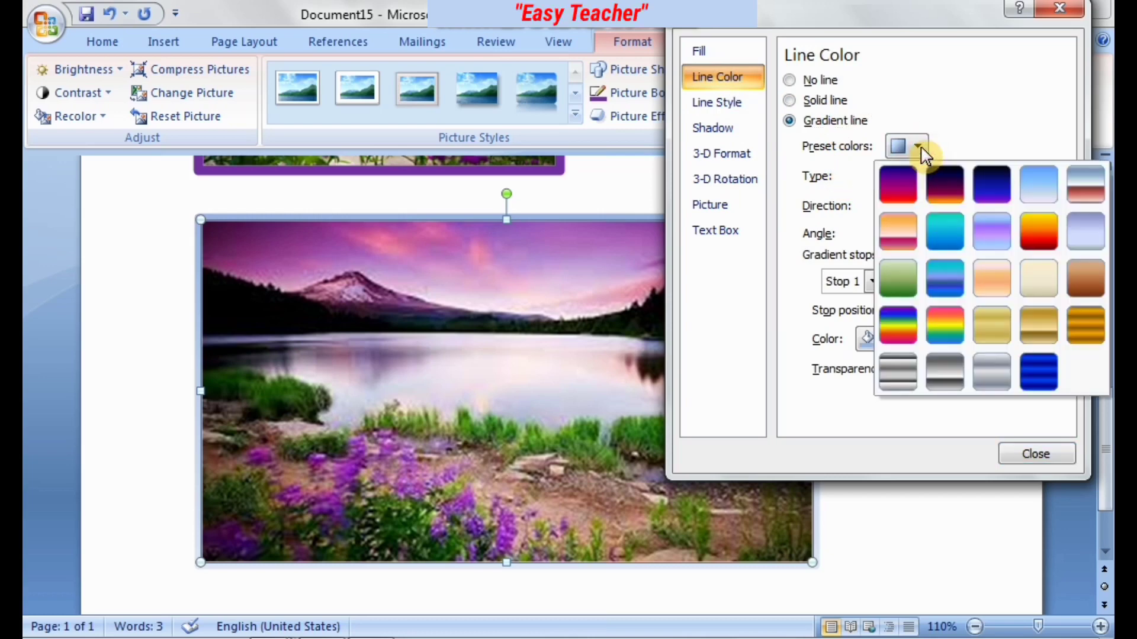
left_click(999, 188)
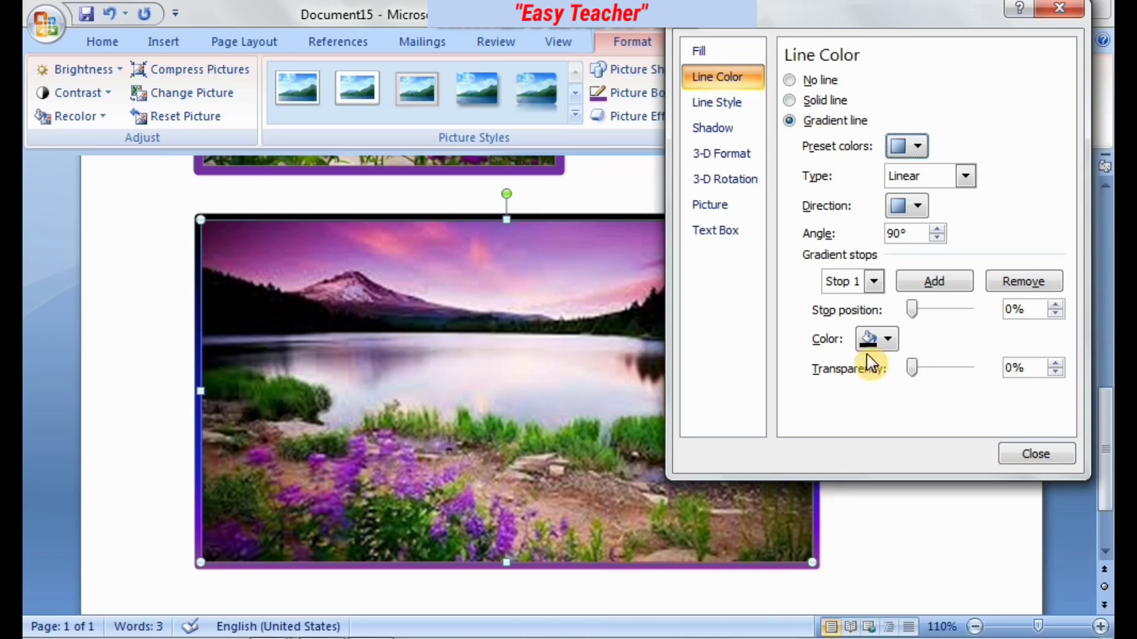
left_click(919, 207)
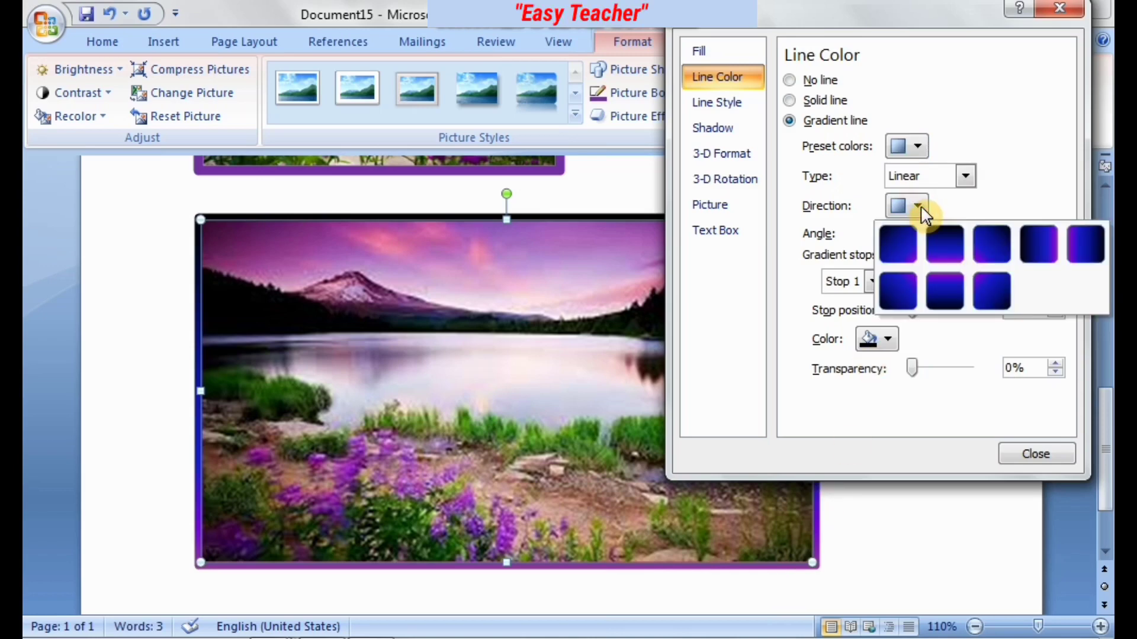
left_click(953, 235)
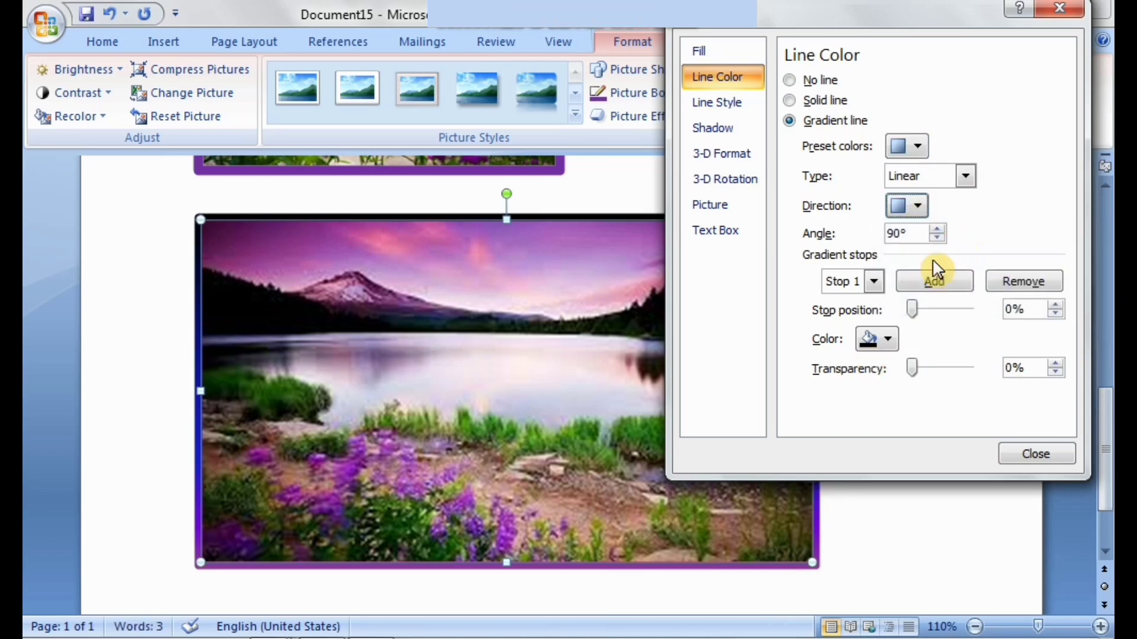
- Try the border gradient at a 120° angle and set it back to 90°
left_click(937, 230)
left_click(937, 230)
left_click(937, 231)
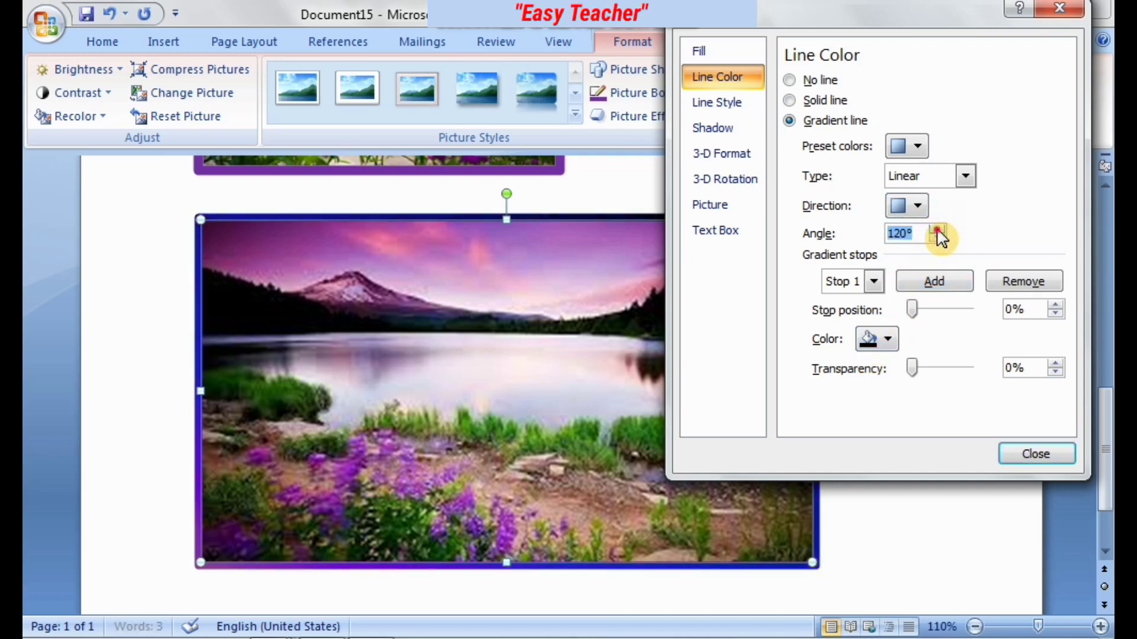
left_click(938, 238)
left_click(938, 238)
left_click(938, 238)
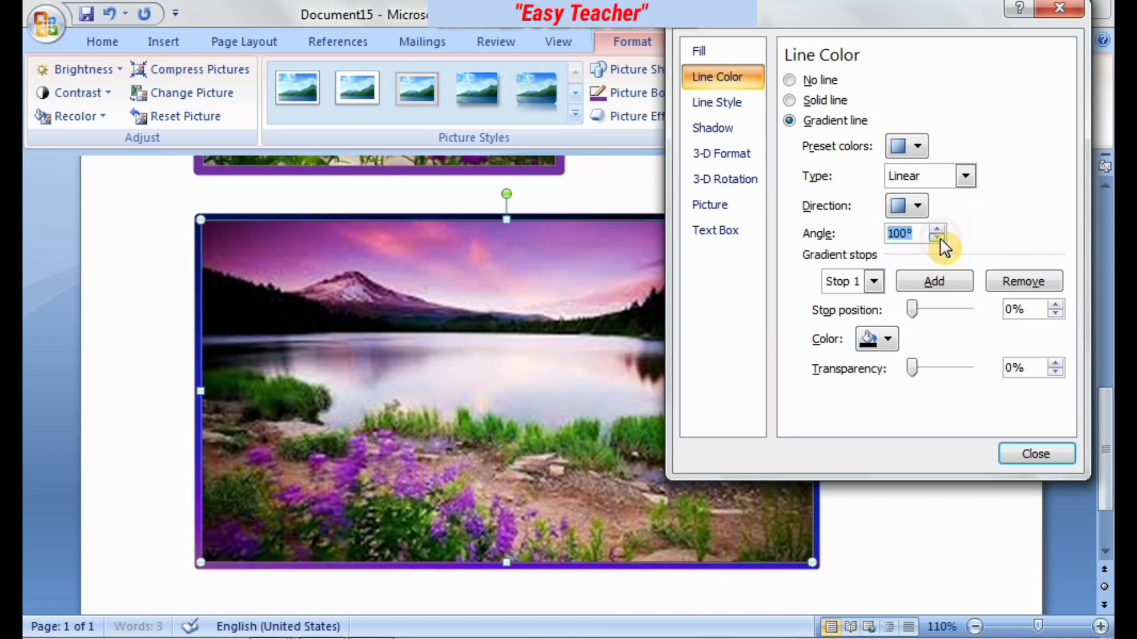
left_click(938, 238)
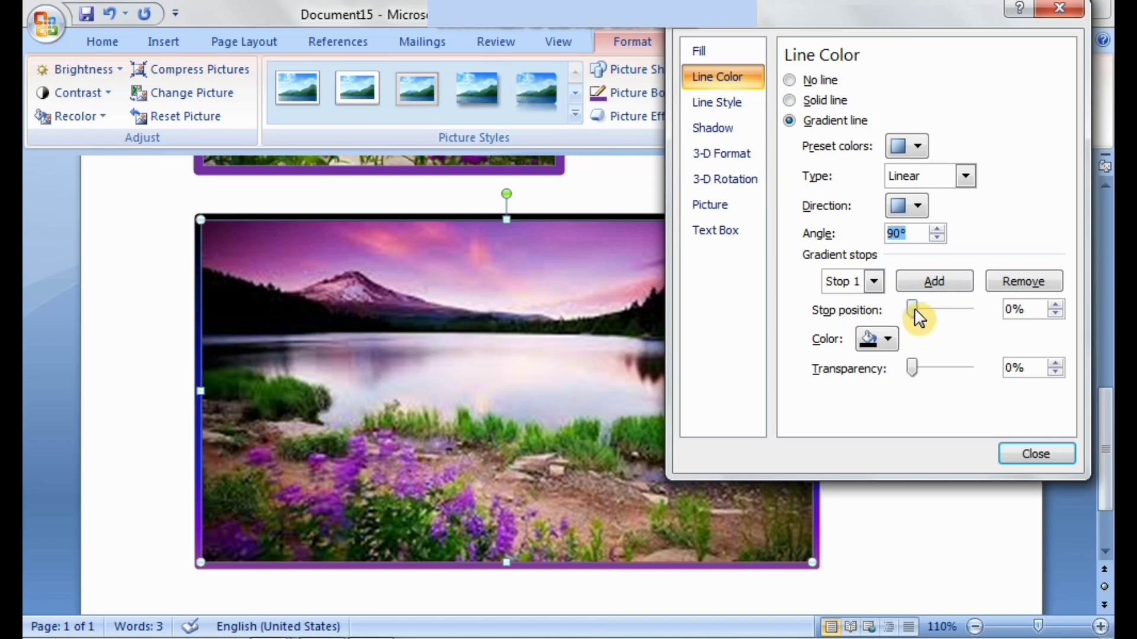
- Move the border gradient's stop 1 to the 46% position and set its color to standard red
left_click_drag(914, 313, 944, 314)
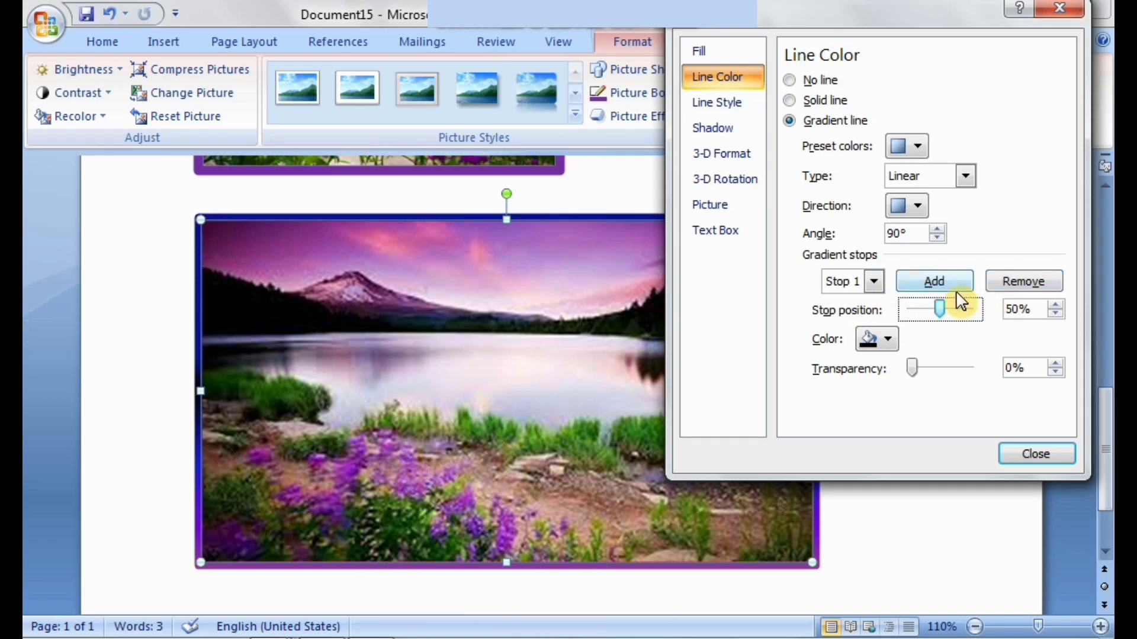
left_click_drag(942, 310, 948, 324)
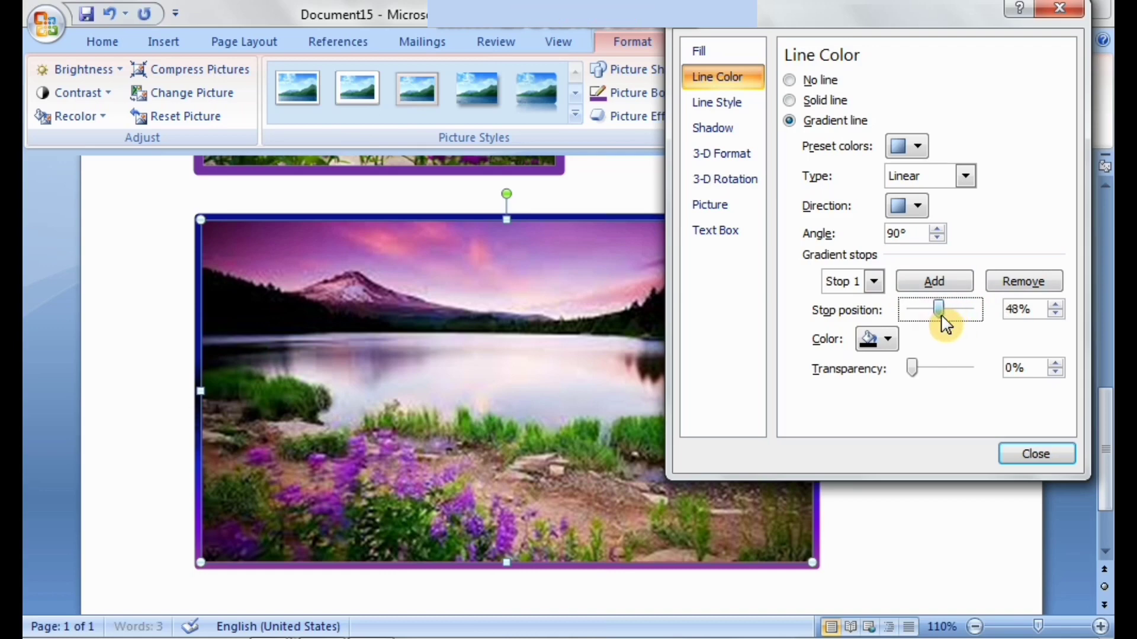
left_click(891, 340)
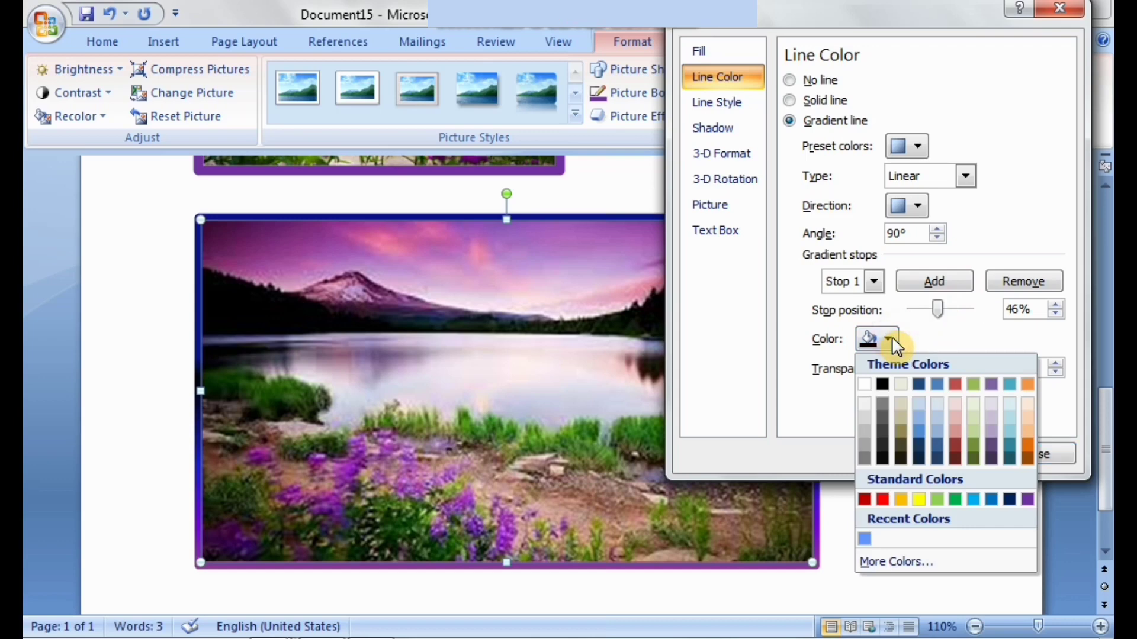
left_click(883, 497)
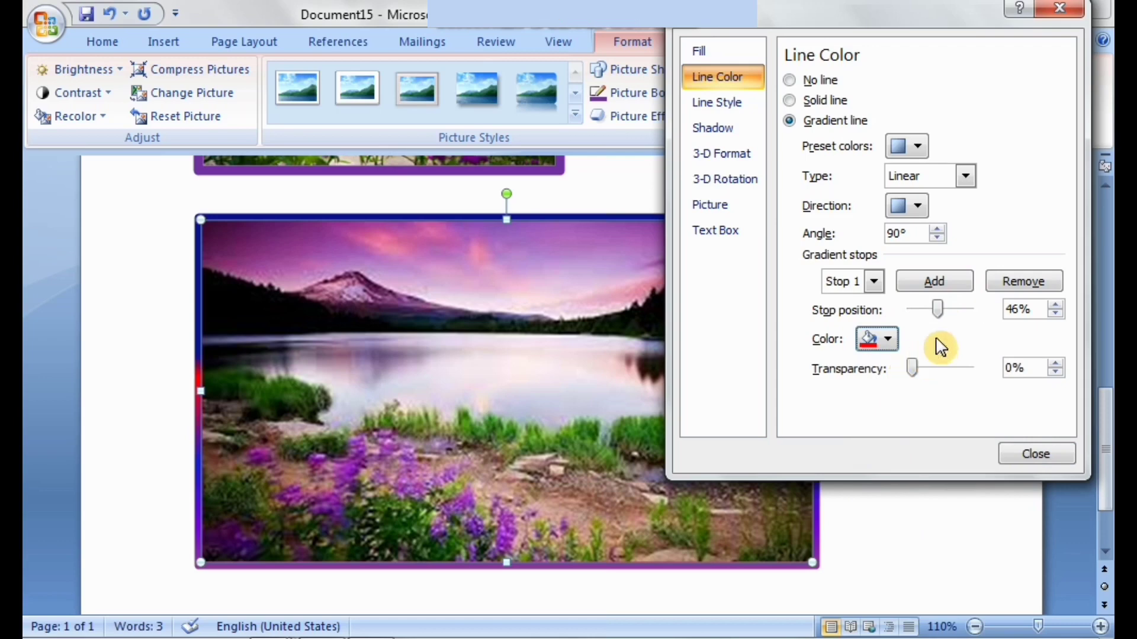
- Set gradient stop 1's transparency to 70% and its position to 24%
left_click(914, 369)
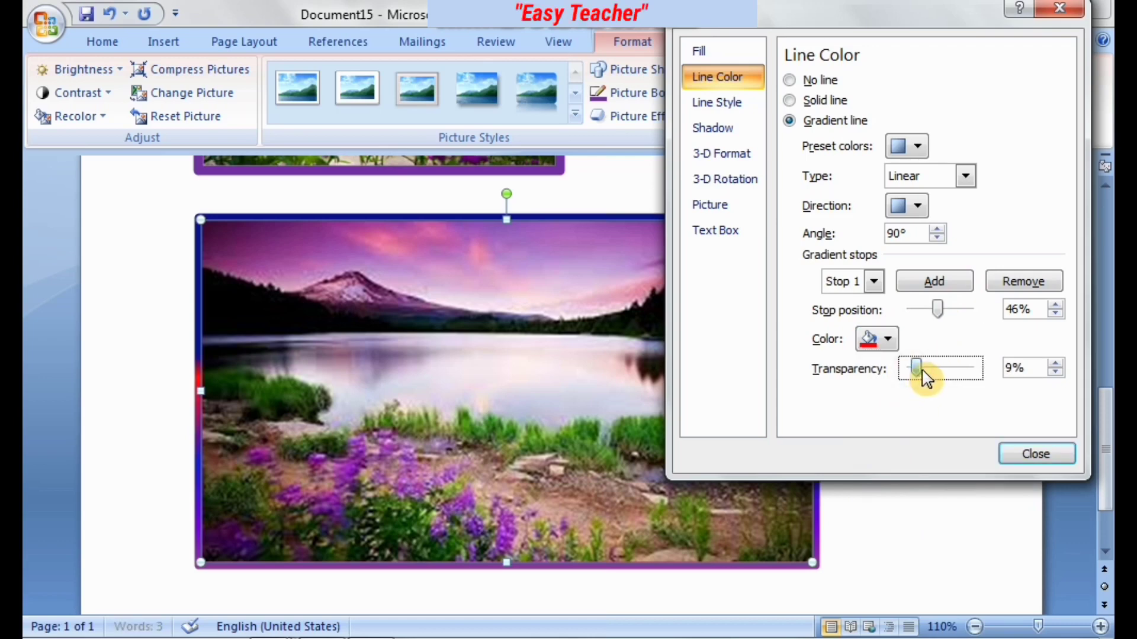
mouse_move(925, 379)
left_mouse_down()
mouse_move(967, 389)
mouse_move(936, 394)
left_mouse_up()
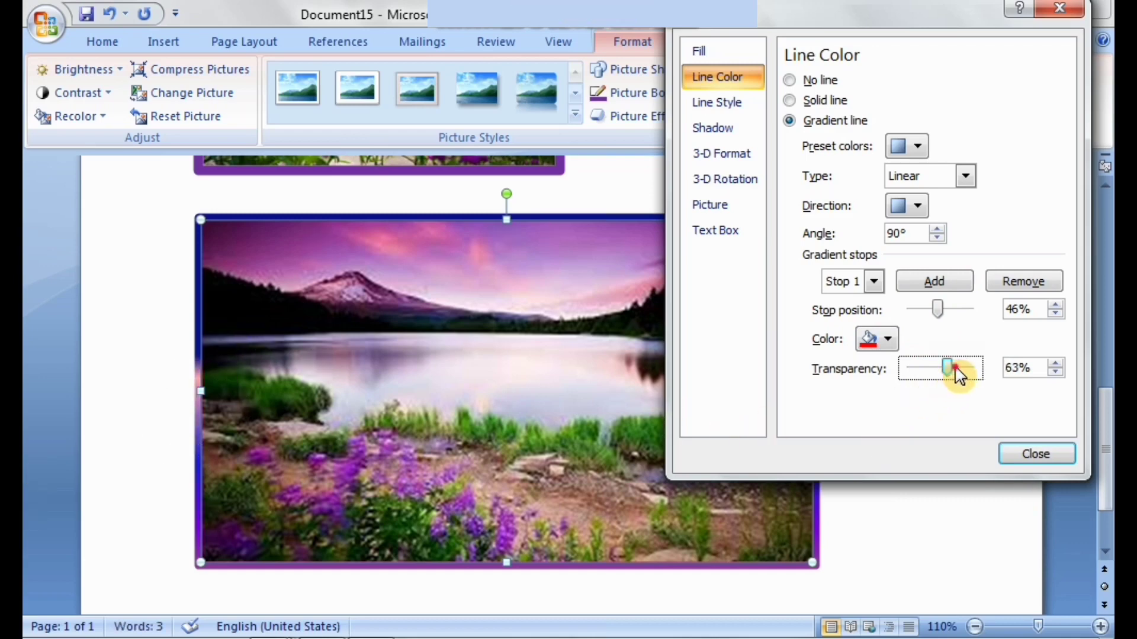
left_click_drag(959, 374, 951, 366)
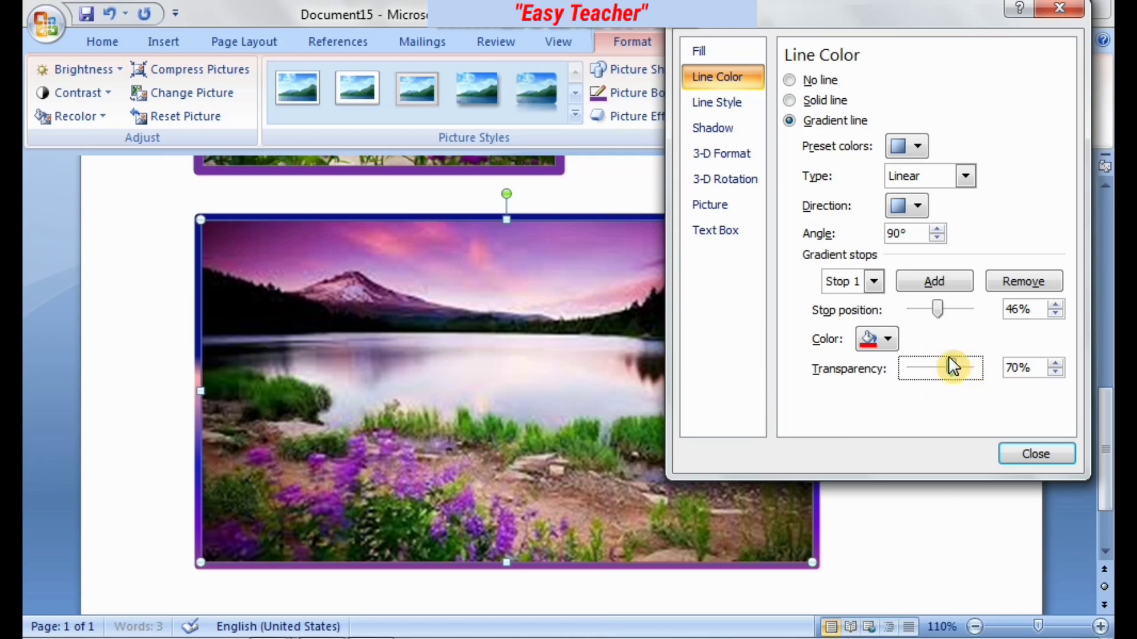
left_click_drag(934, 312, 914, 332)
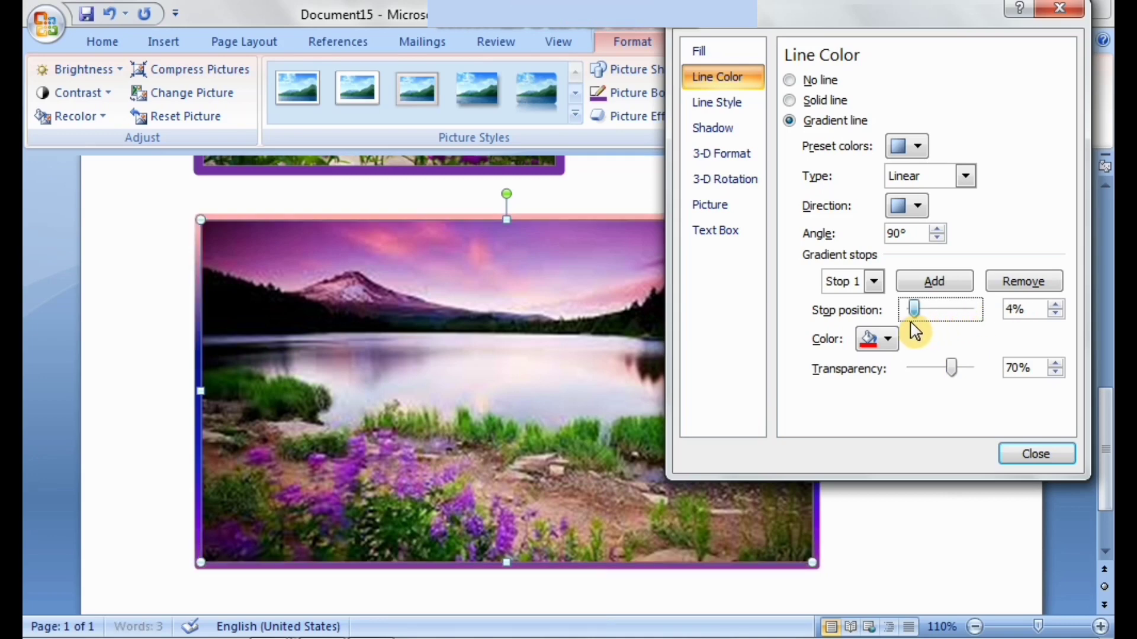
left_click(929, 309)
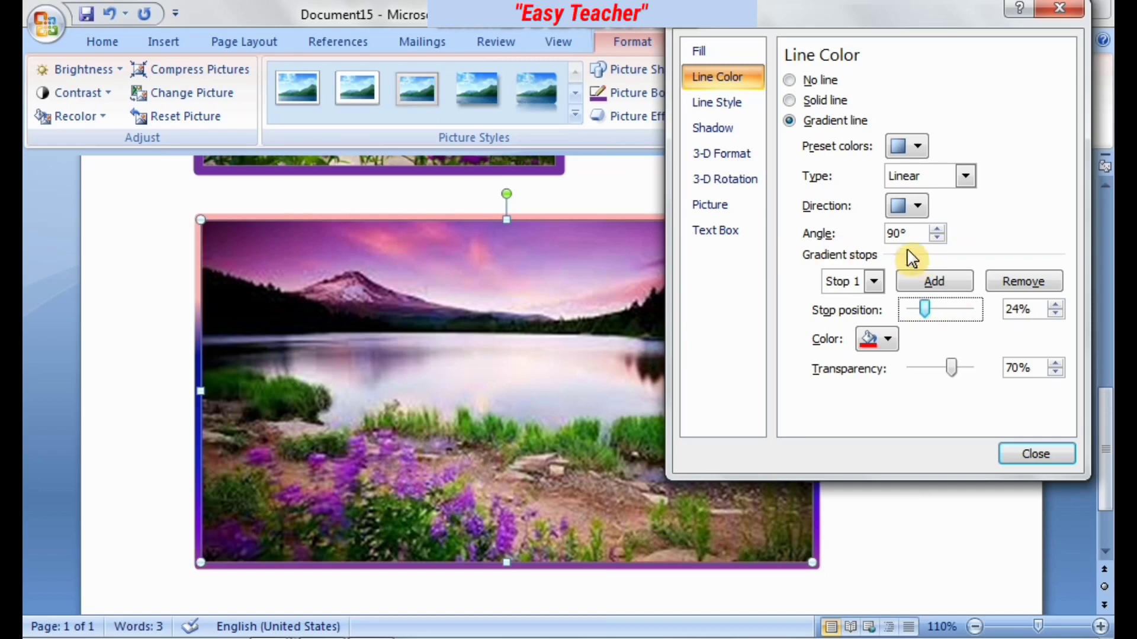
- Select stop 2 of the border gradient and add a new gradient stop after it
left_click(873, 282)
left_click(872, 304)
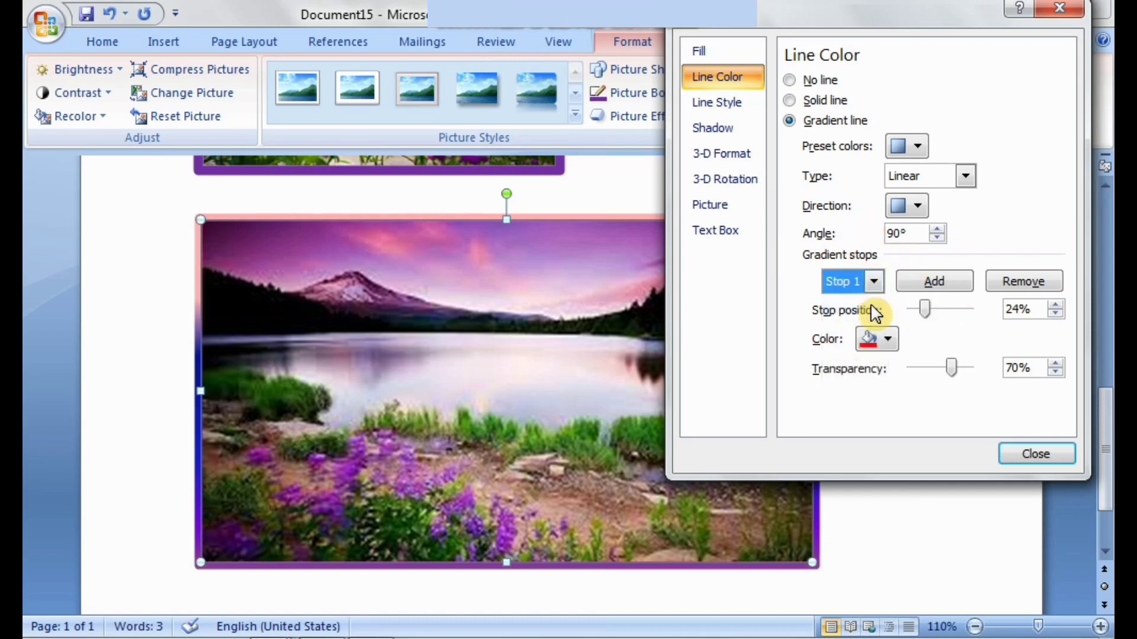
left_click(874, 282)
left_click(872, 284)
left_click(872, 283)
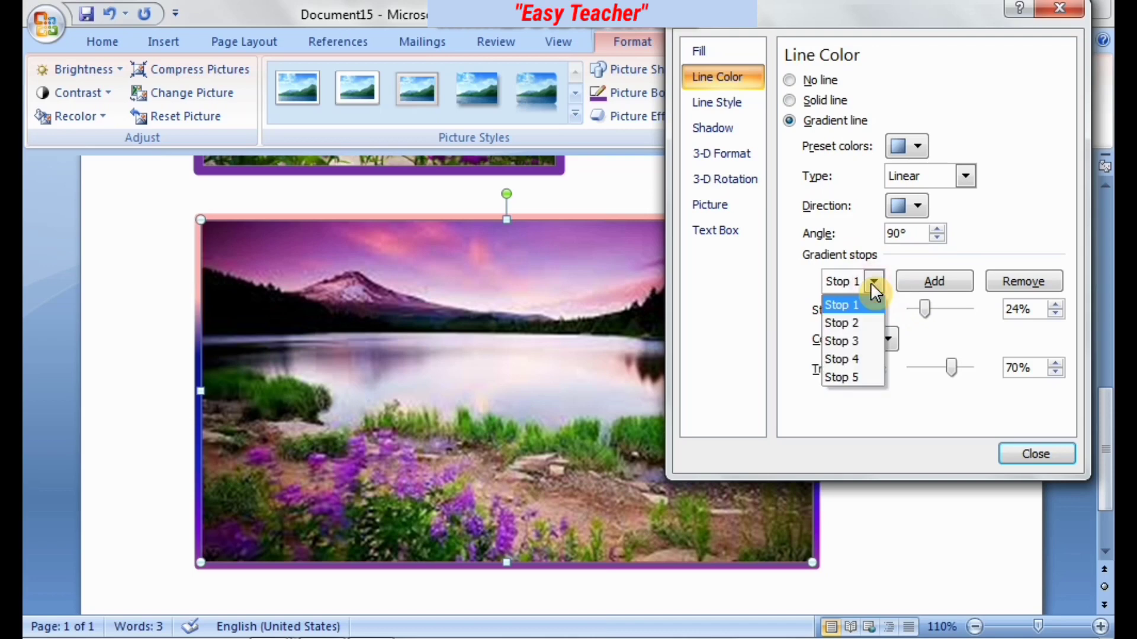
left_click(843, 323)
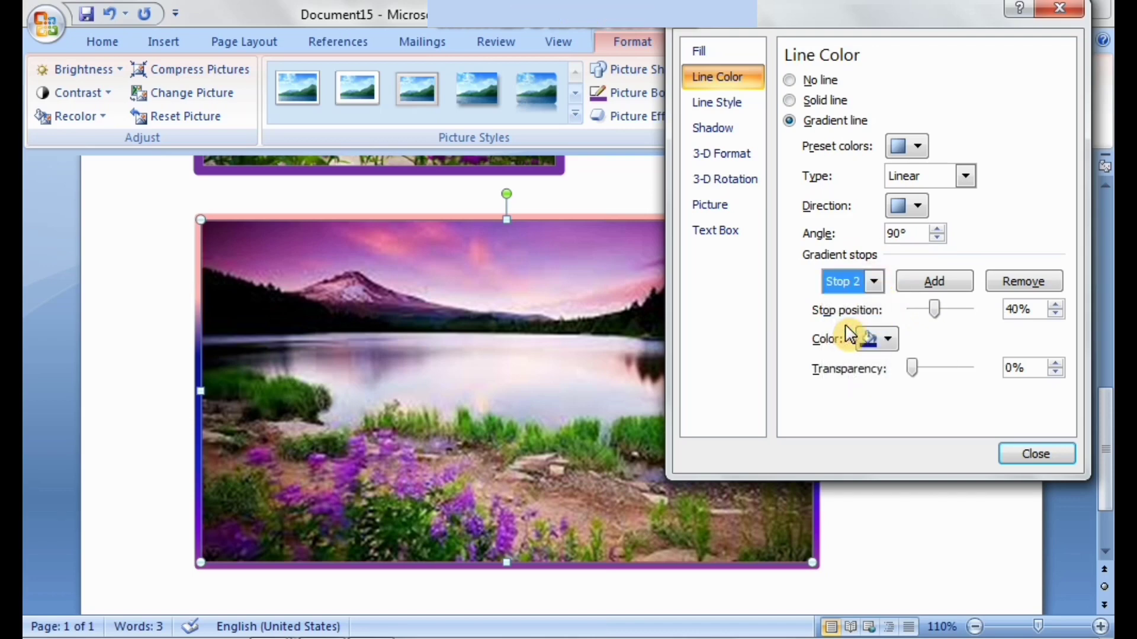
left_click(941, 287)
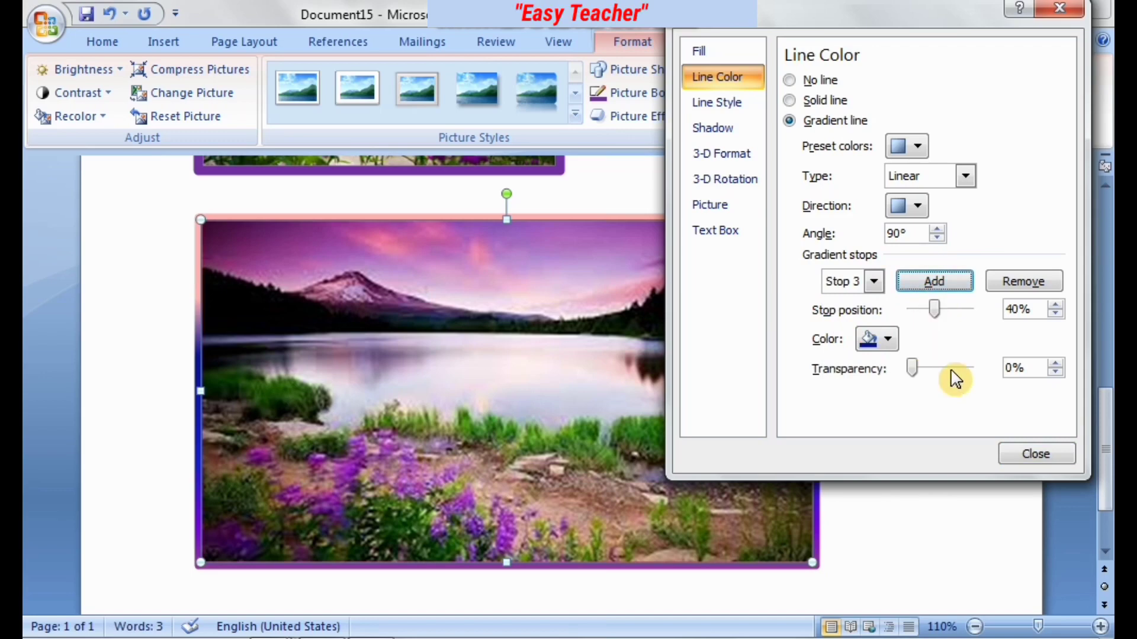
- Set gradient stop 2's color to standard yellow and its position to 6%
left_click(874, 282)
left_click(870, 321)
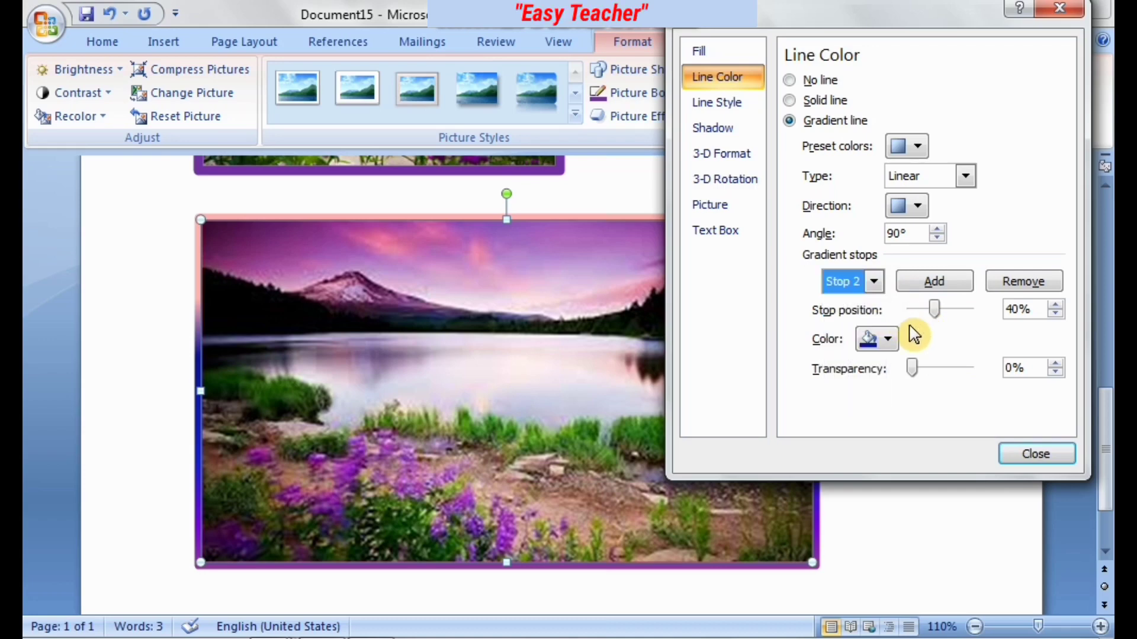
left_click(887, 338)
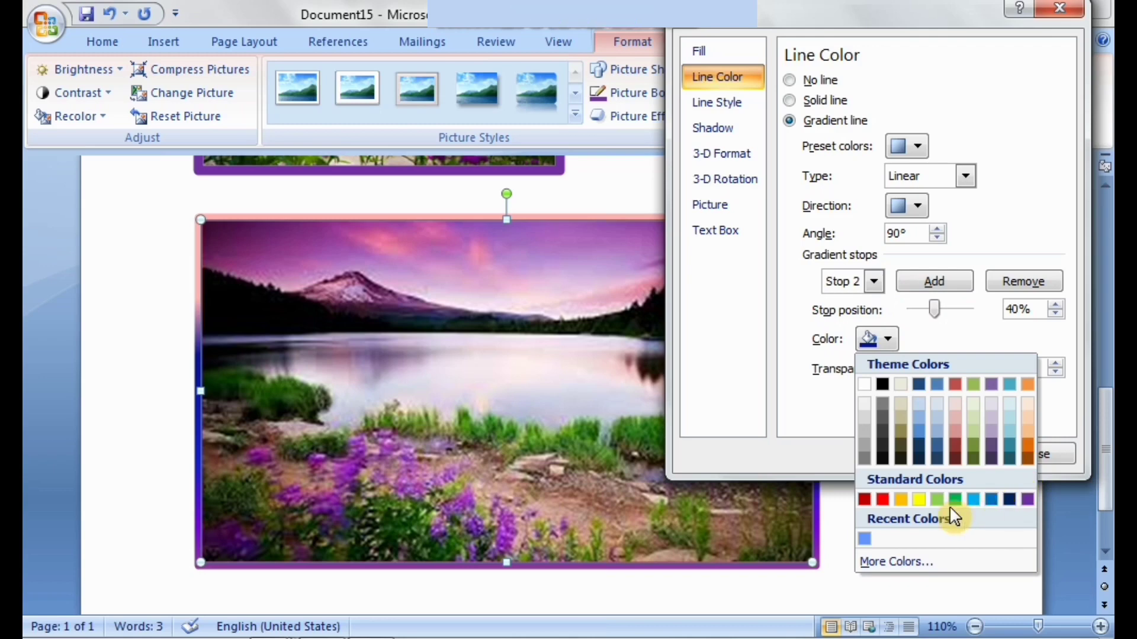
left_click(919, 501)
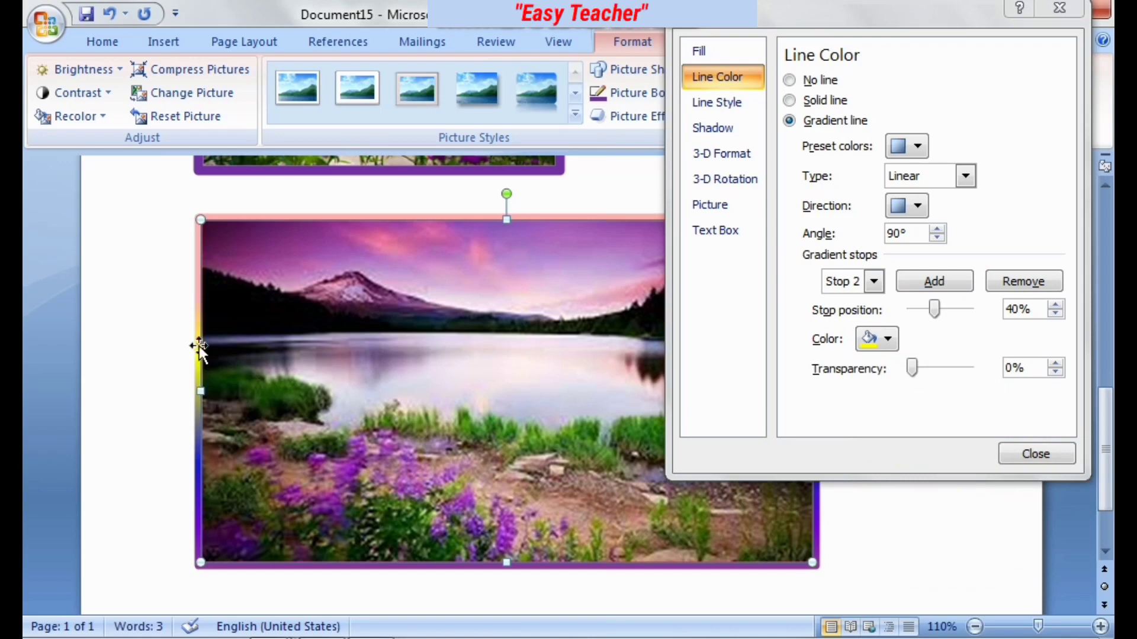
left_click(940, 312)
left_click_drag(941, 312, 914, 314)
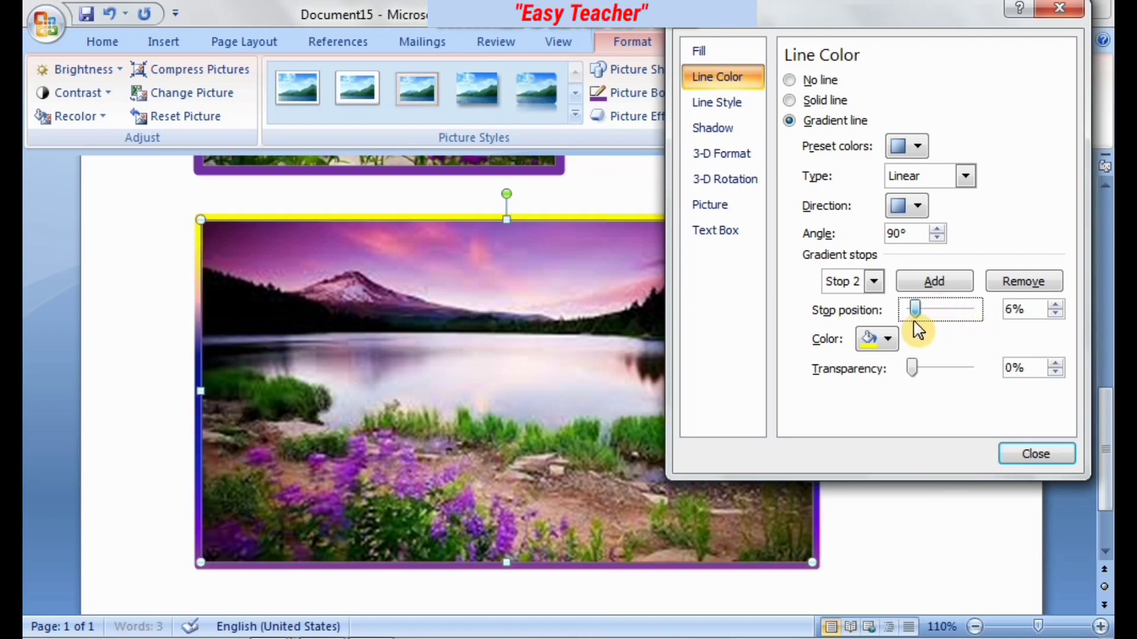
- Set the border gradient's angle to 280°
left_click(937, 230)
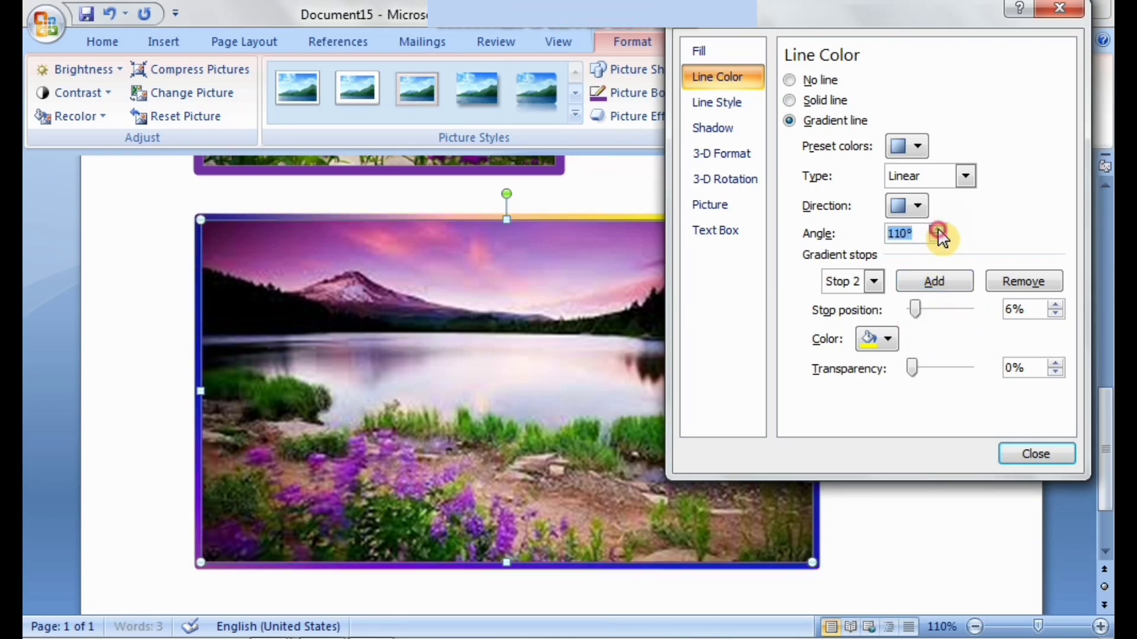
left_click(937, 230)
left_click(937, 230)
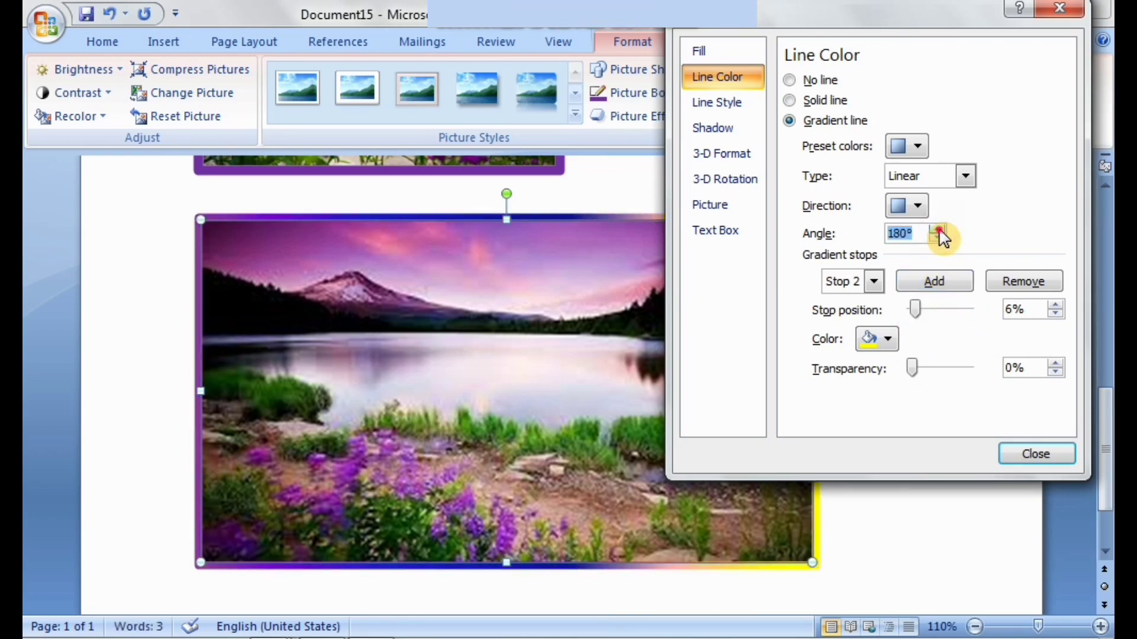
left_click(937, 230)
left_click(938, 230)
left_click(937, 230)
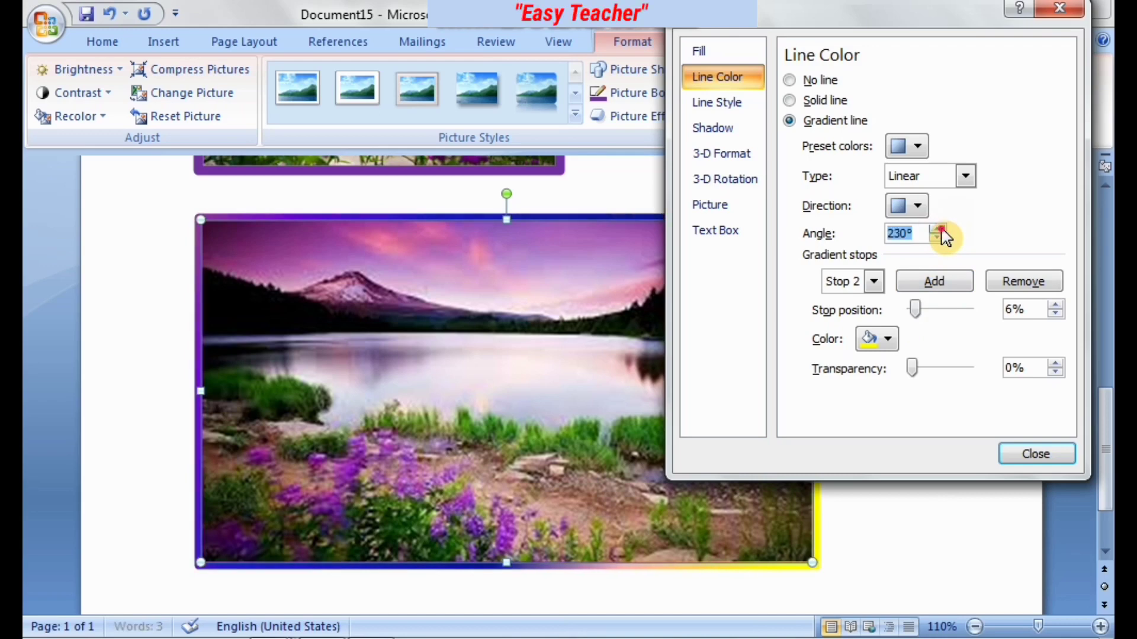
left_click(938, 230)
left_click(937, 230)
left_click(937, 230)
left_click(938, 230)
left_click(938, 230)
left_click(937, 230)
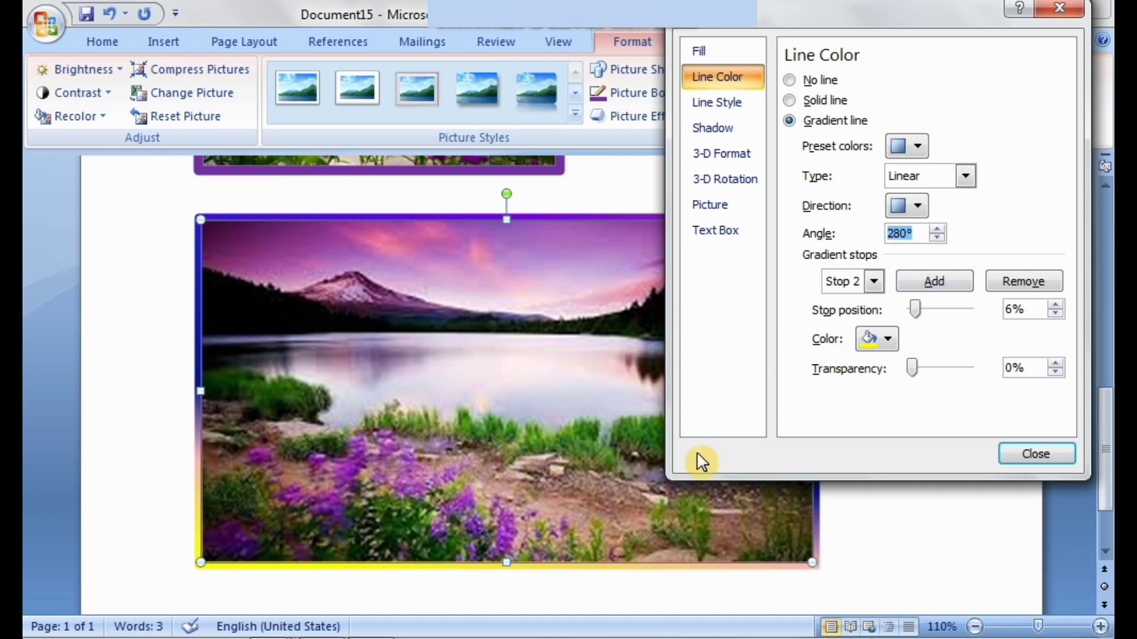
- Change gradient stop 2's color to standard green and open the border's line style settings
left_click(887, 339)
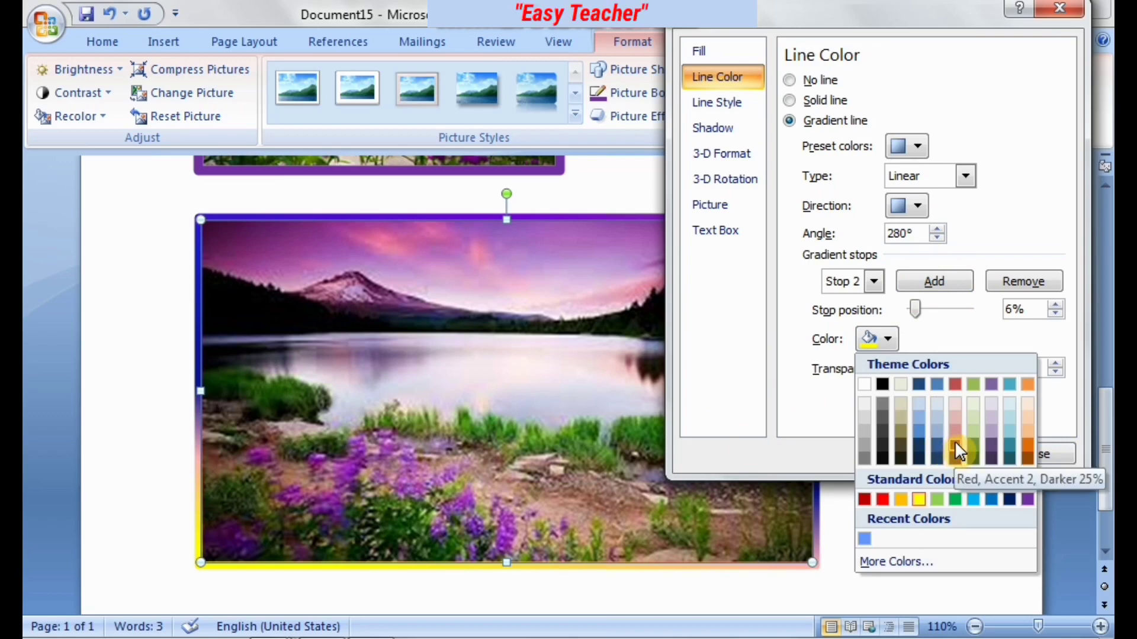
left_click(954, 499)
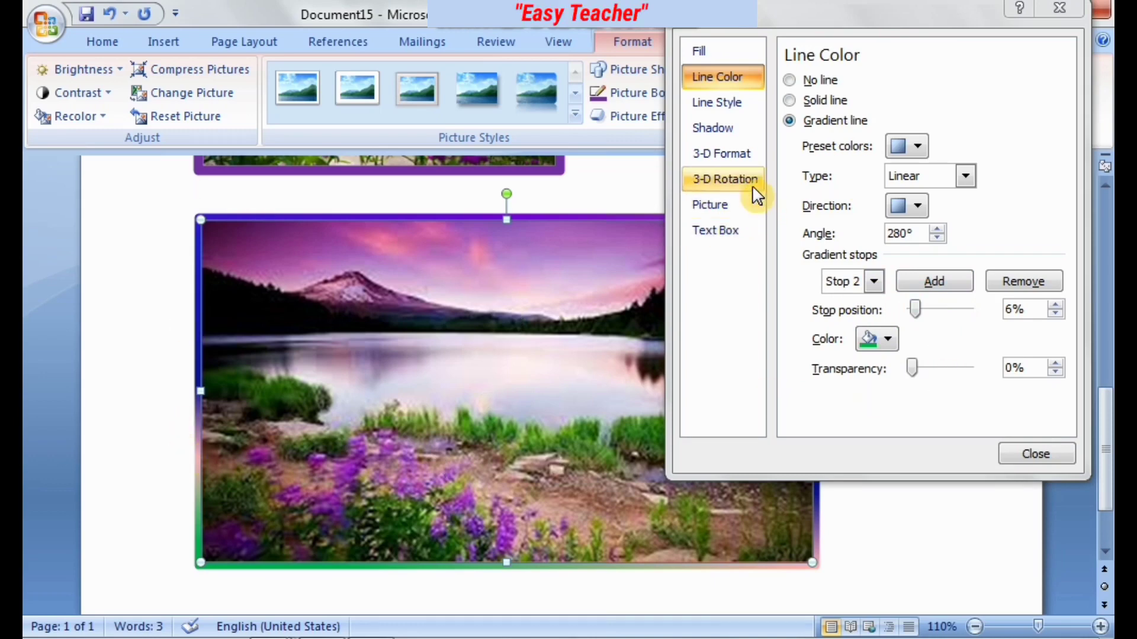
left_click(732, 114)
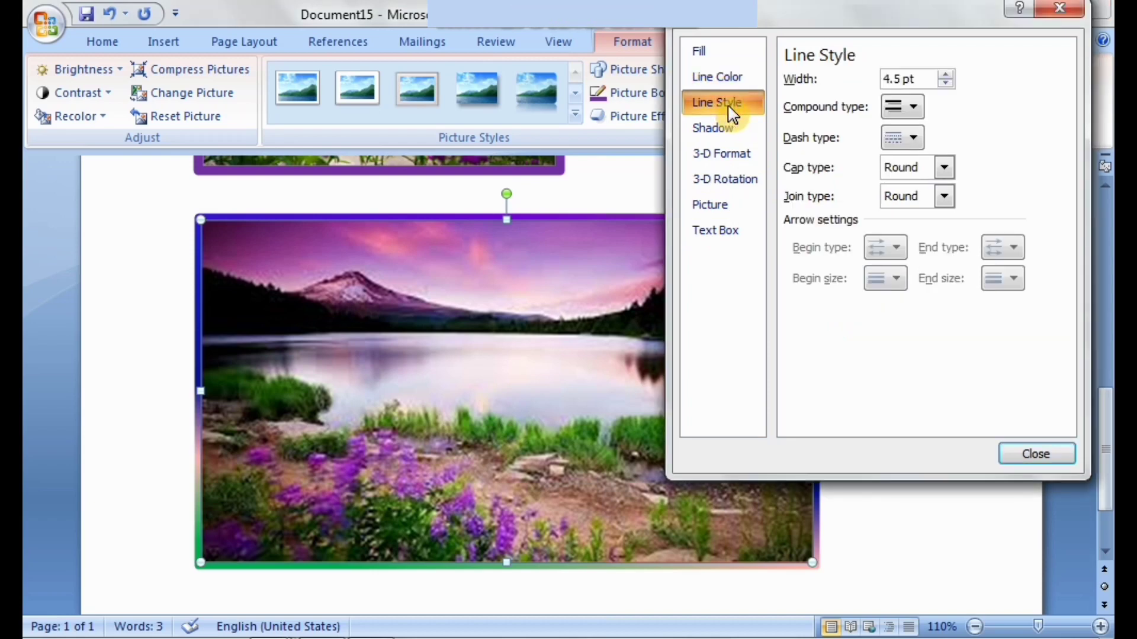
- Set the lake picture border's cap type to Square and its join type to Bevel
left_click(944, 170)
left_click(922, 191)
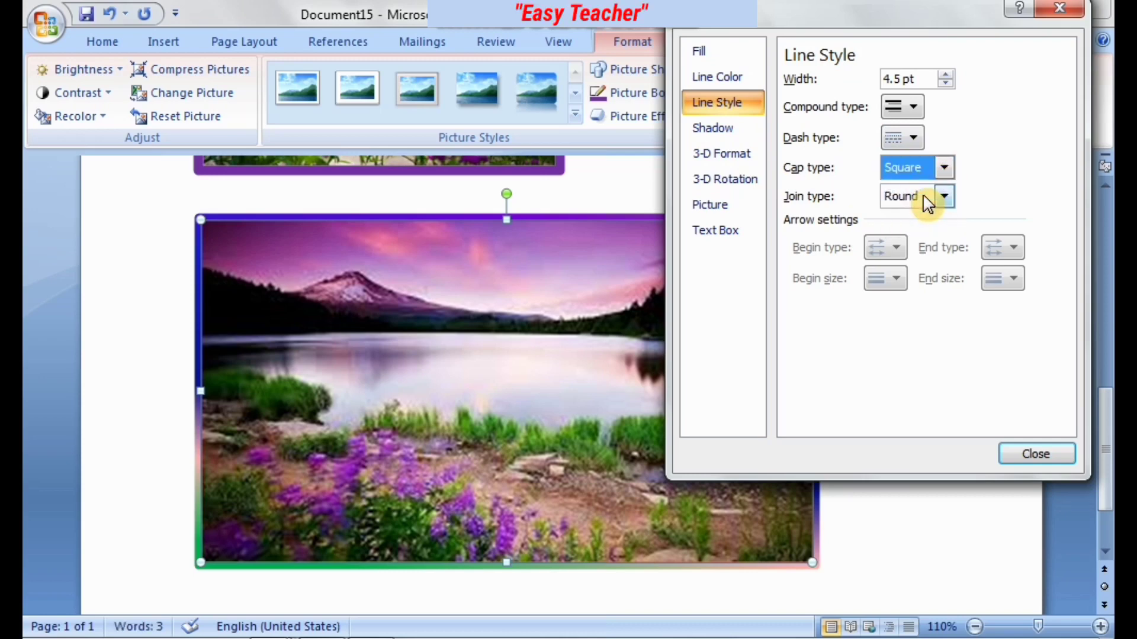
left_click(943, 198)
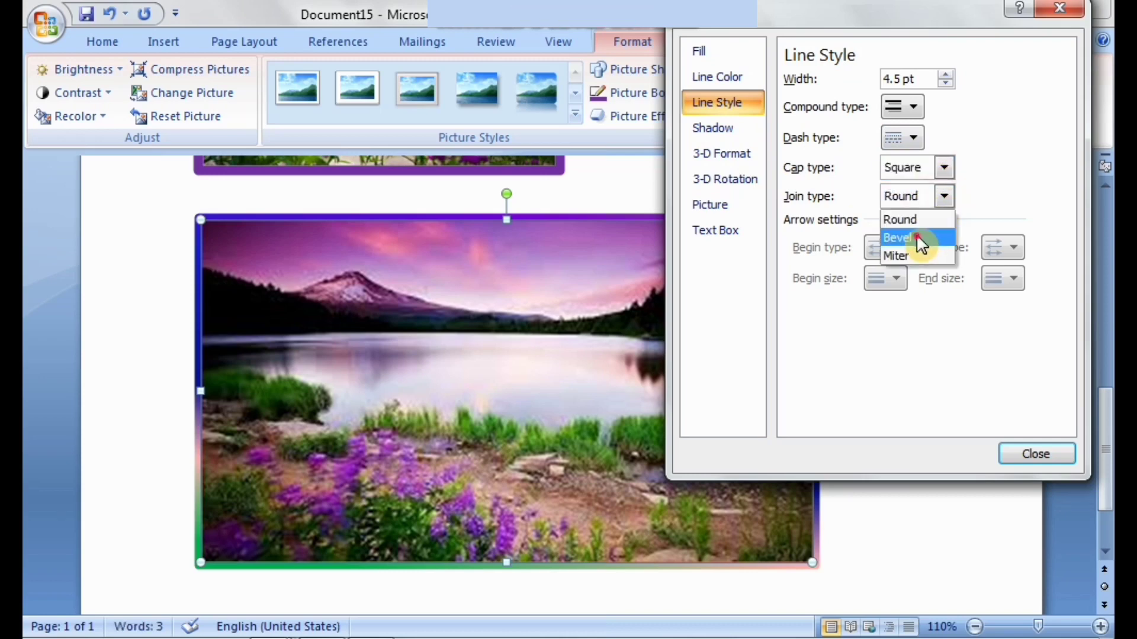
left_click(915, 236)
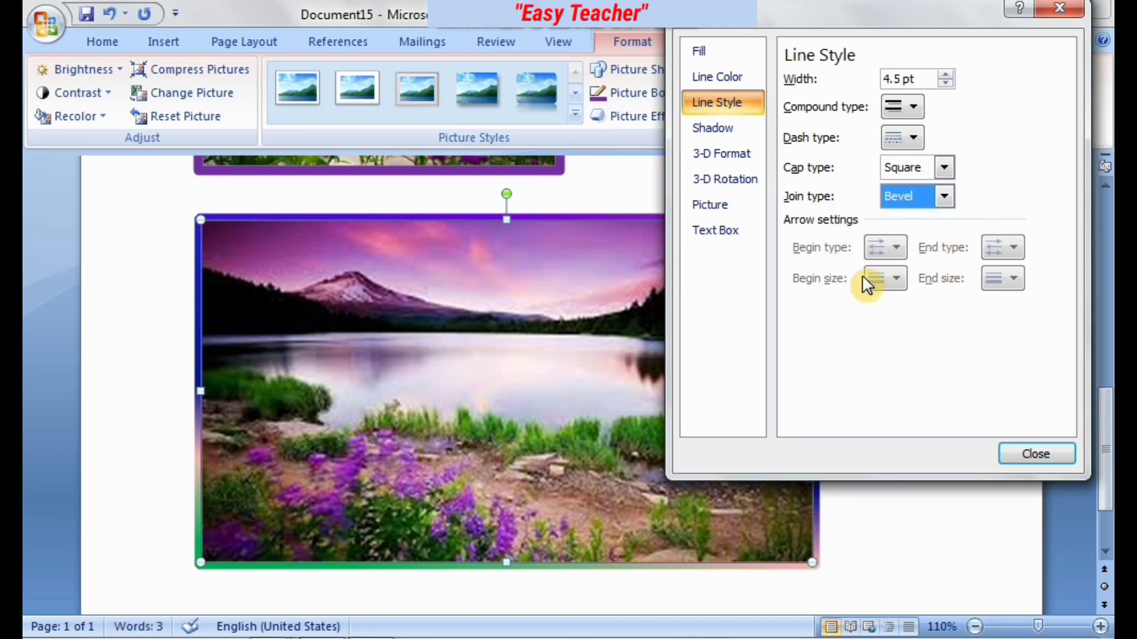
- Give the lake picture a shadow with its transparency set to 67%
left_click(730, 135)
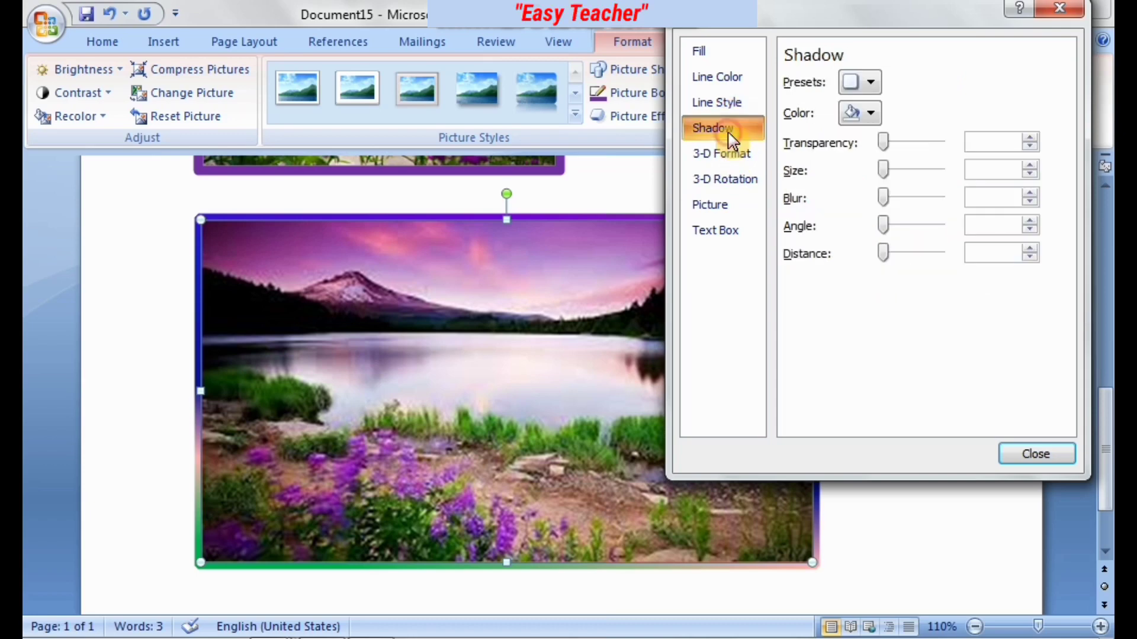
left_click(884, 145)
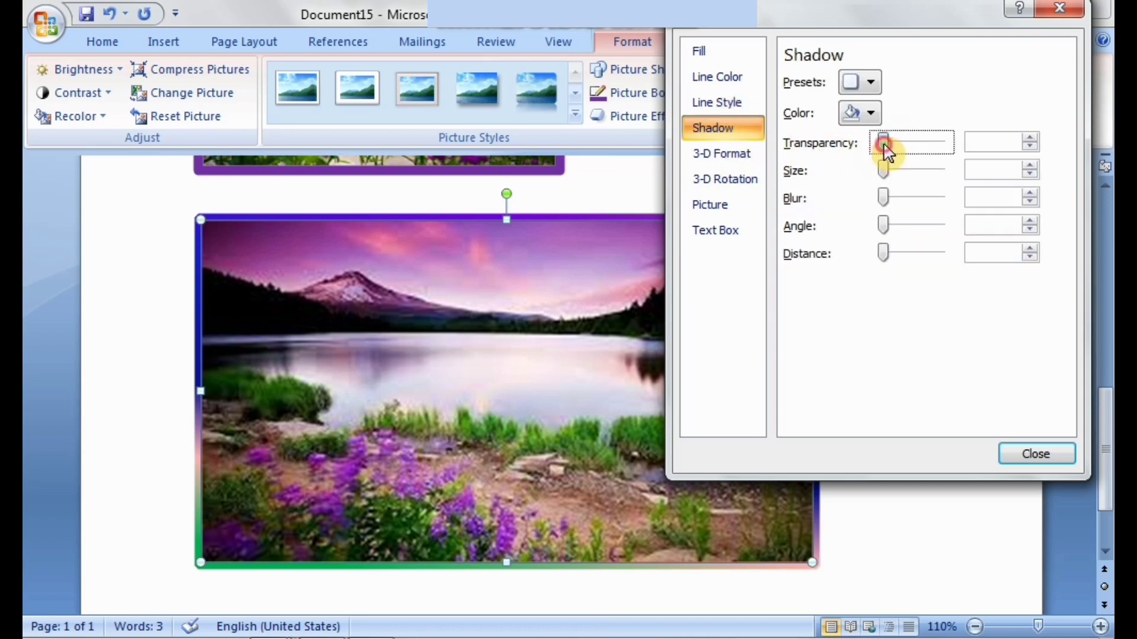
left_click(924, 147)
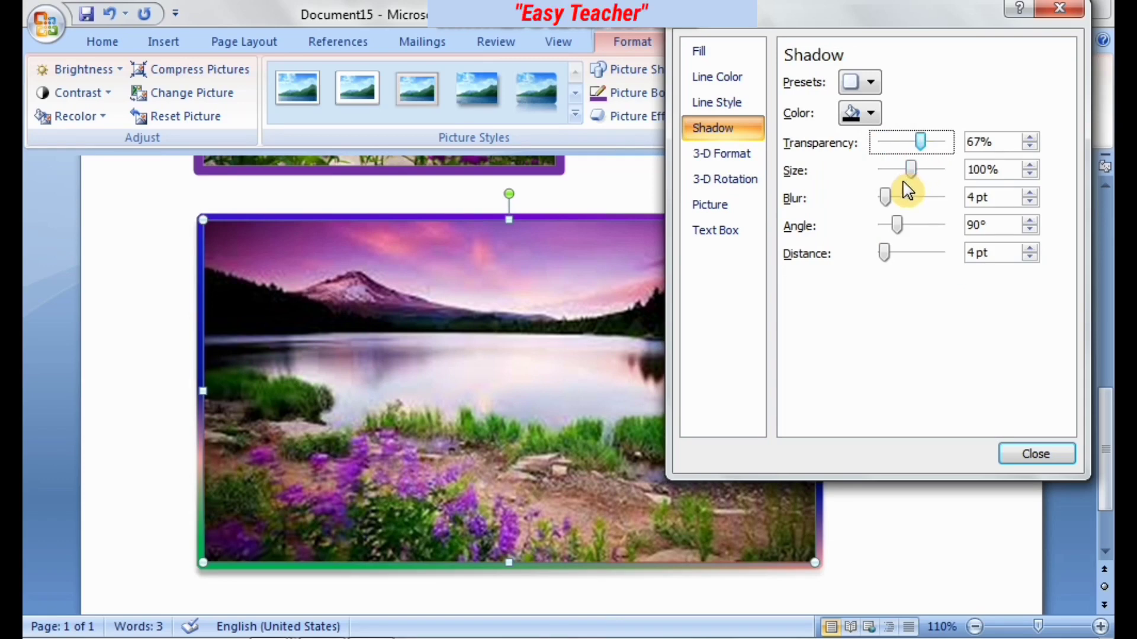
- Try a blur of 63 pt on the lake picture's shadow, then set the blur to 0 pt
left_click(891, 201)
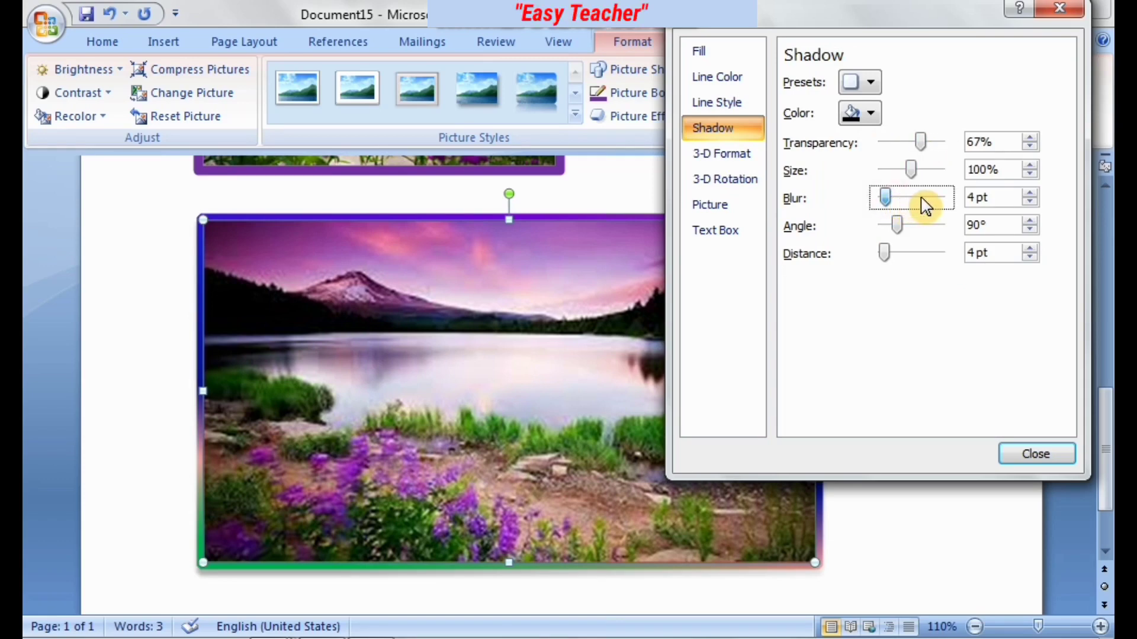
left_click(926, 205)
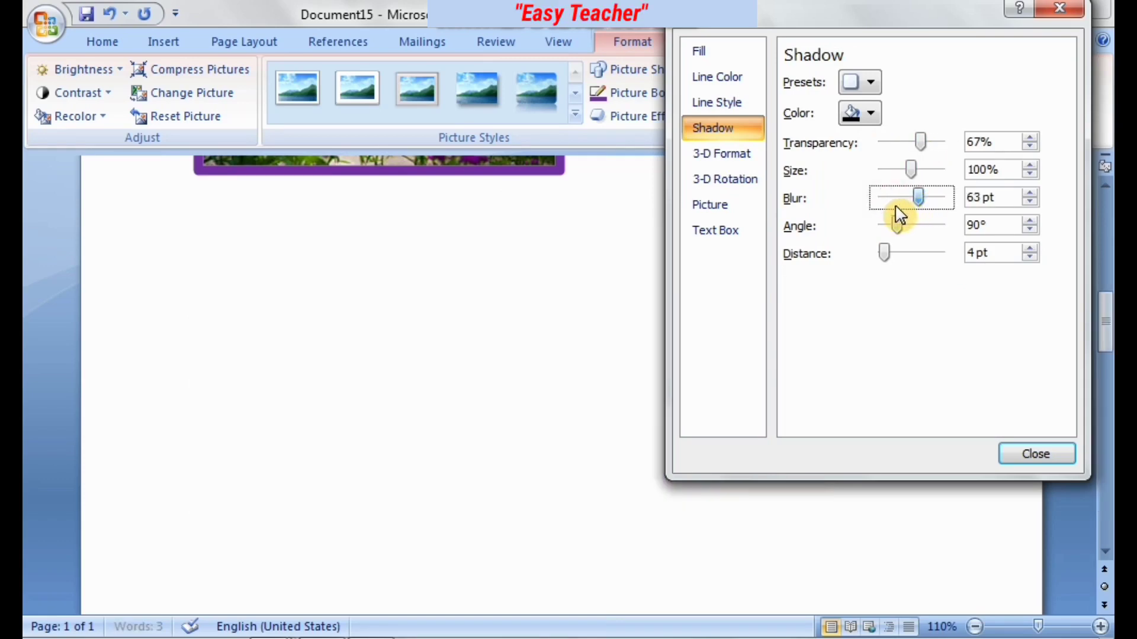
left_click_drag(892, 208, 881, 212)
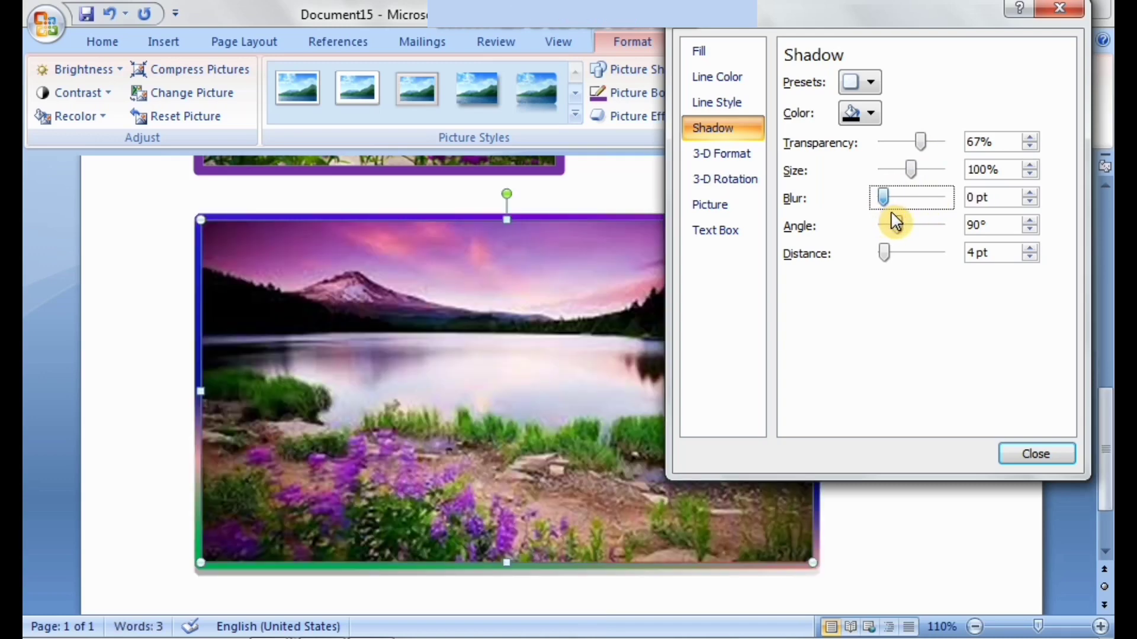
left_click_drag(892, 211, 887, 214)
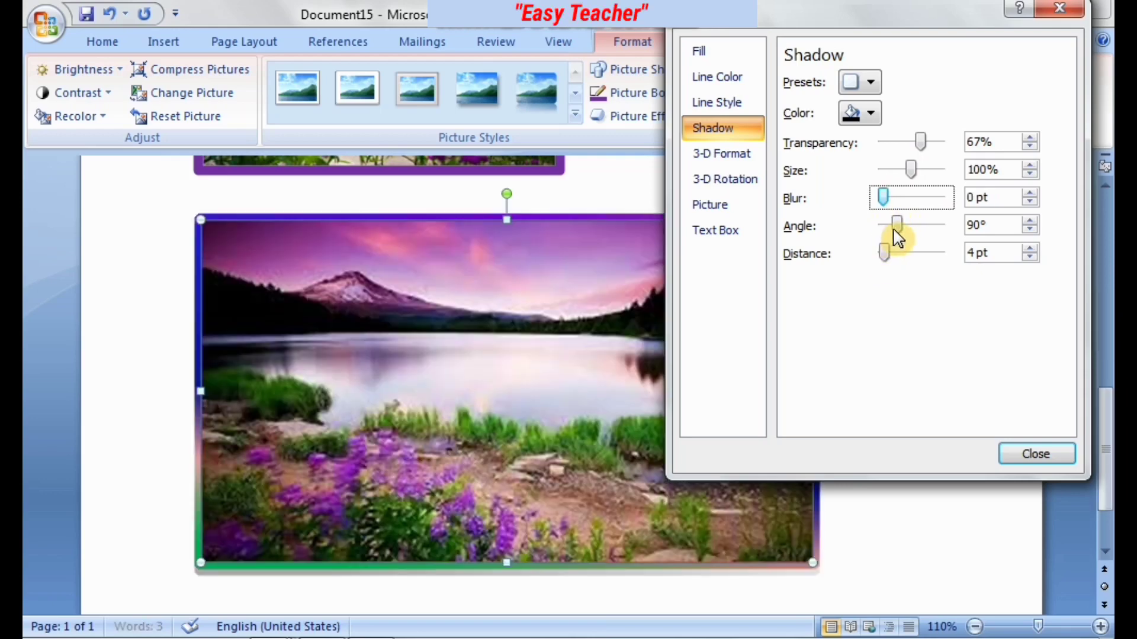
- Set the lake picture's shadow angle to 282° and close the picture formatting settings
left_click(897, 227)
left_click_drag(919, 234, 951, 233)
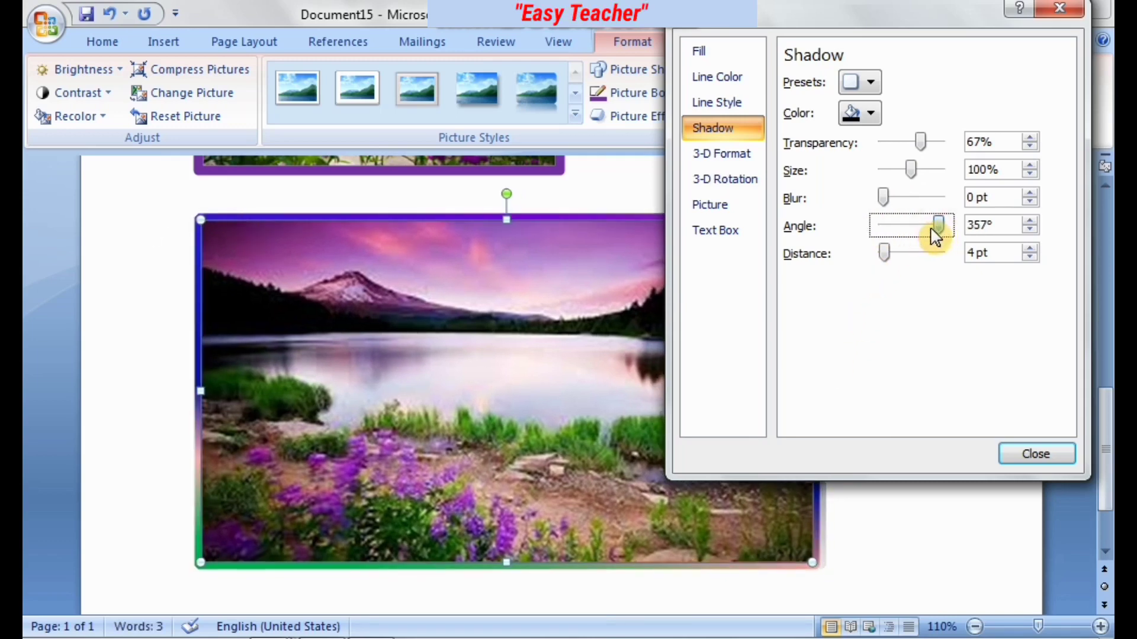
left_click_drag(925, 231, 923, 231)
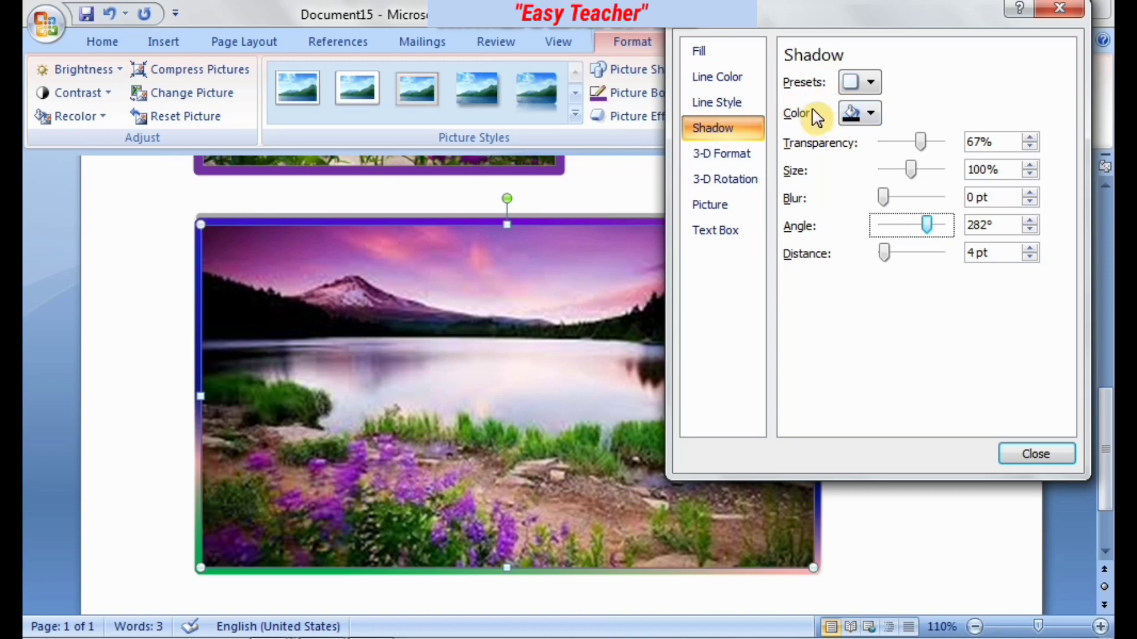
left_click(734, 157)
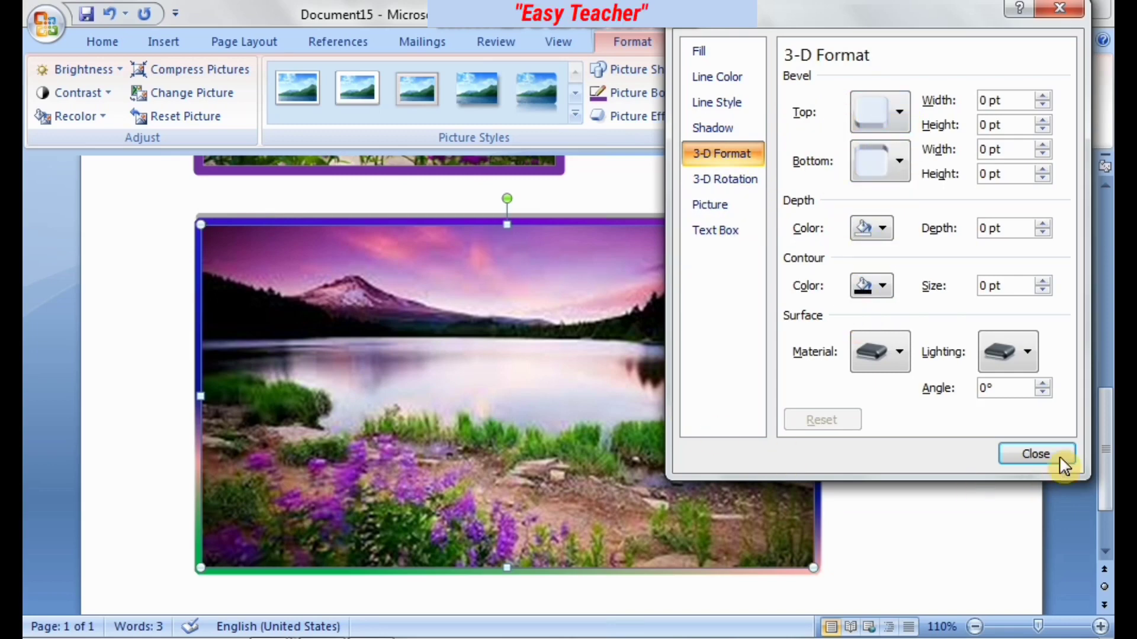
left_click(1036, 454)
- Select the heart-shaped flower picture and examine its border color and dash options
scroll(1108, 468, "down", 1)
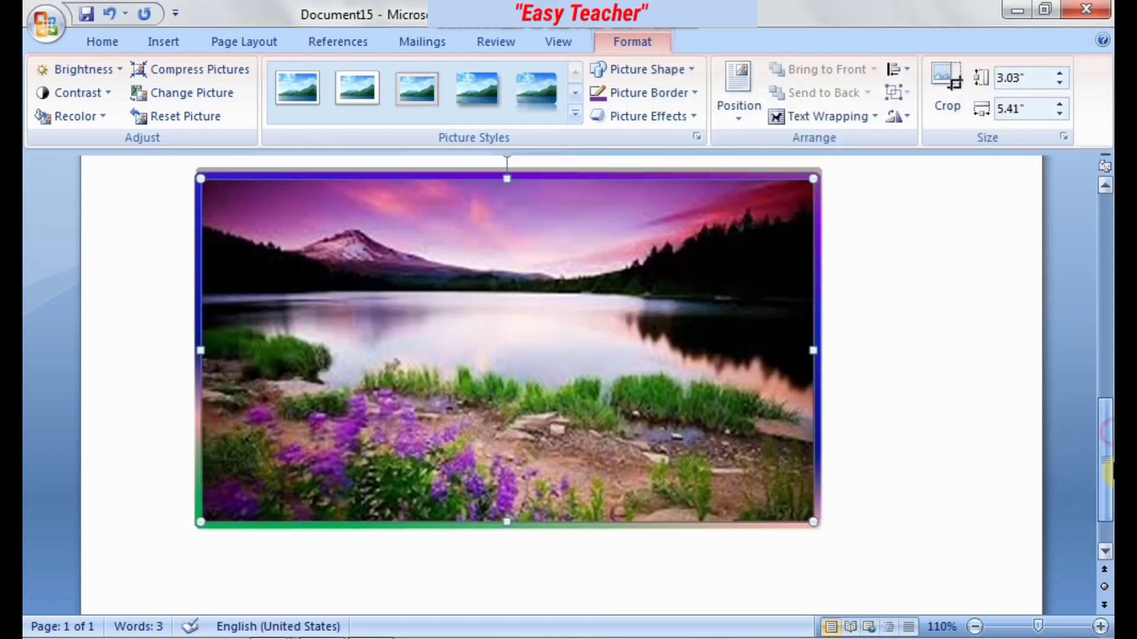
left_click_drag(1109, 474, 1110, 198)
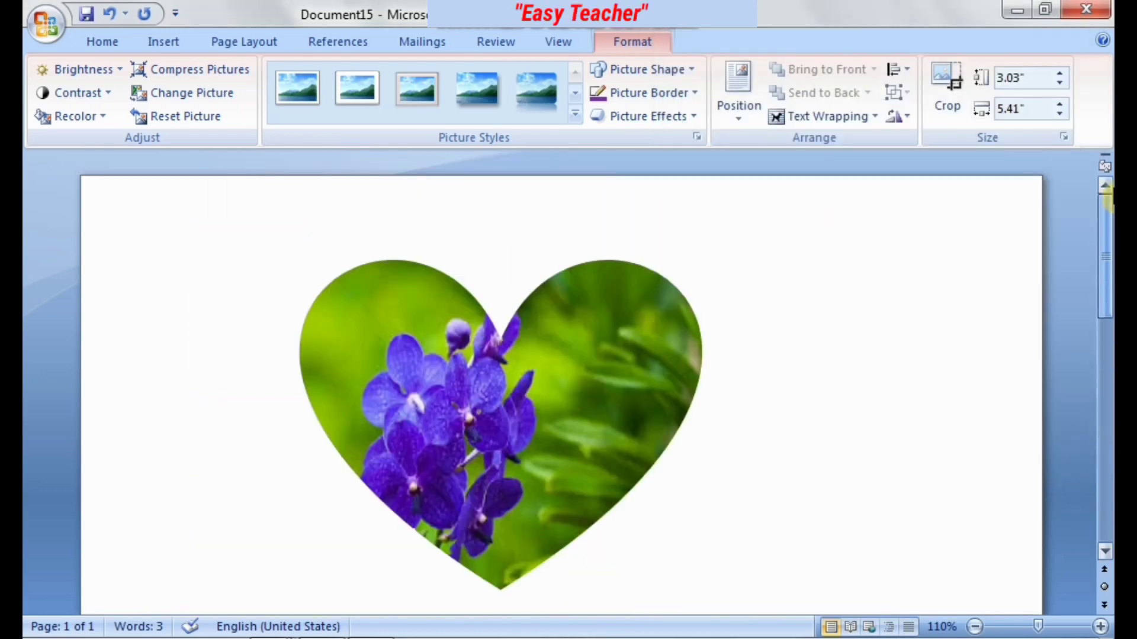
left_click(517, 402)
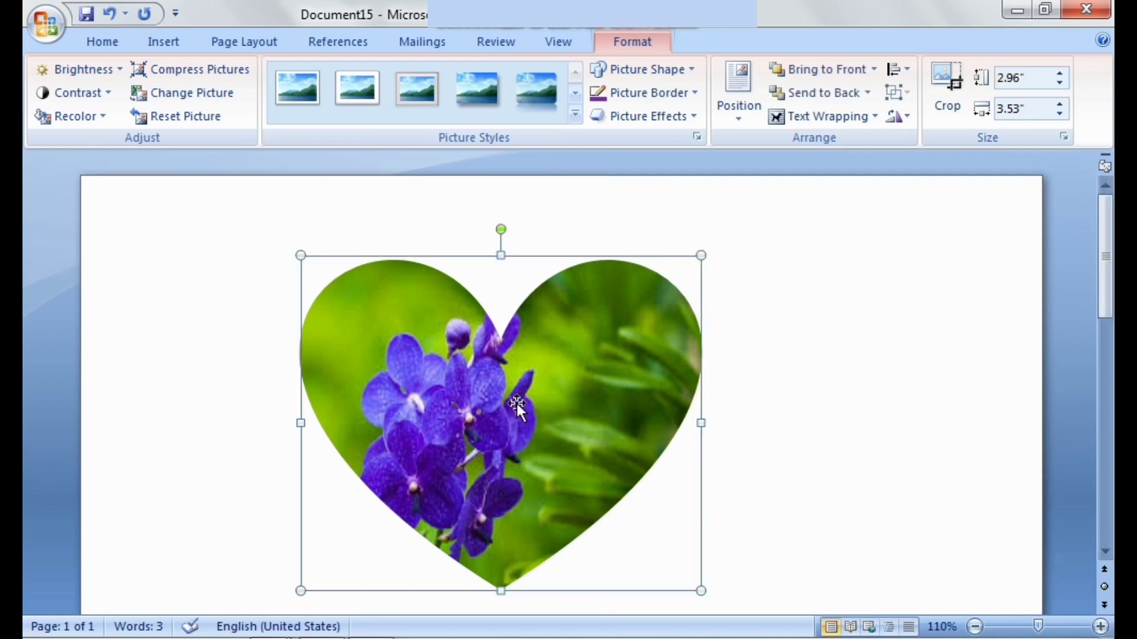
scroll(516, 401, "down", 3)
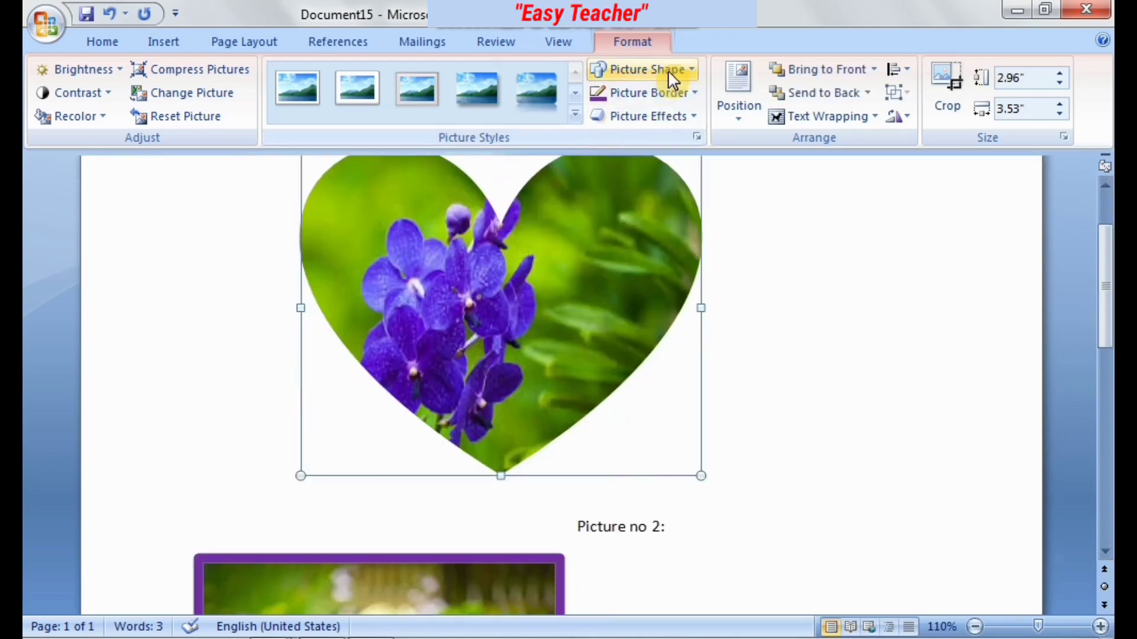
left_click(696, 94)
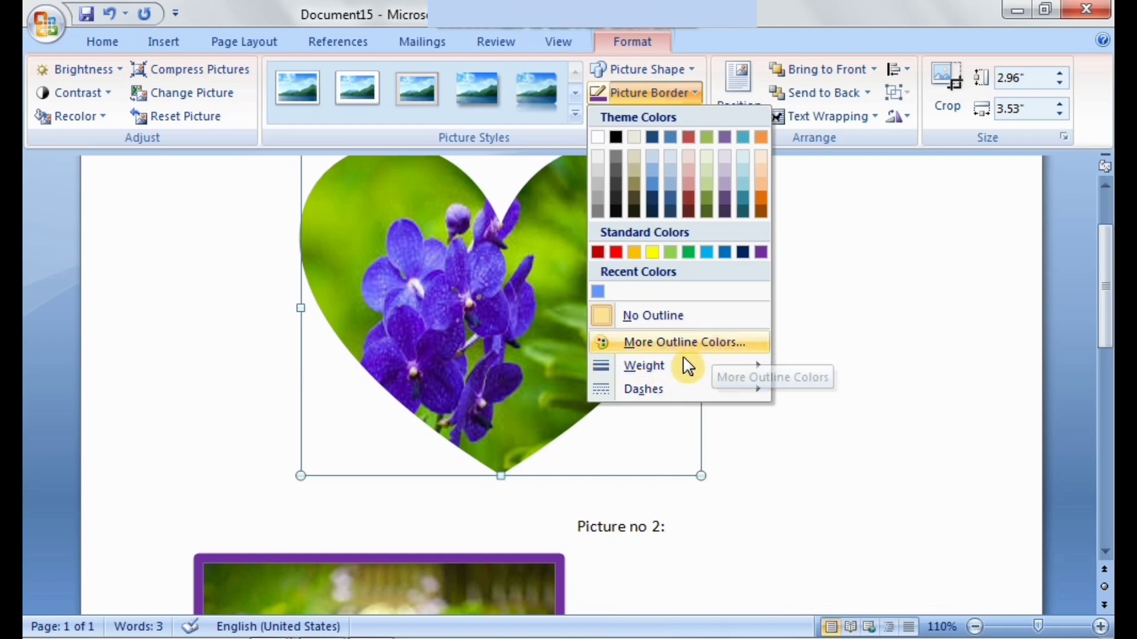
mouse_move(665, 391)
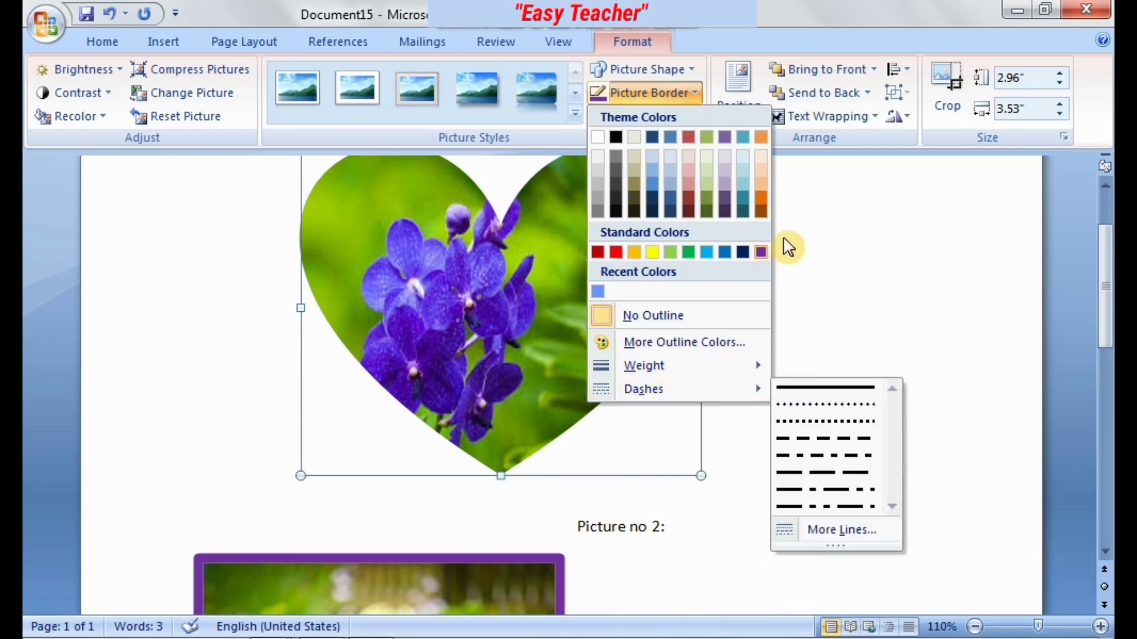
left_click(860, 222)
scroll(556, 372, "down", 3)
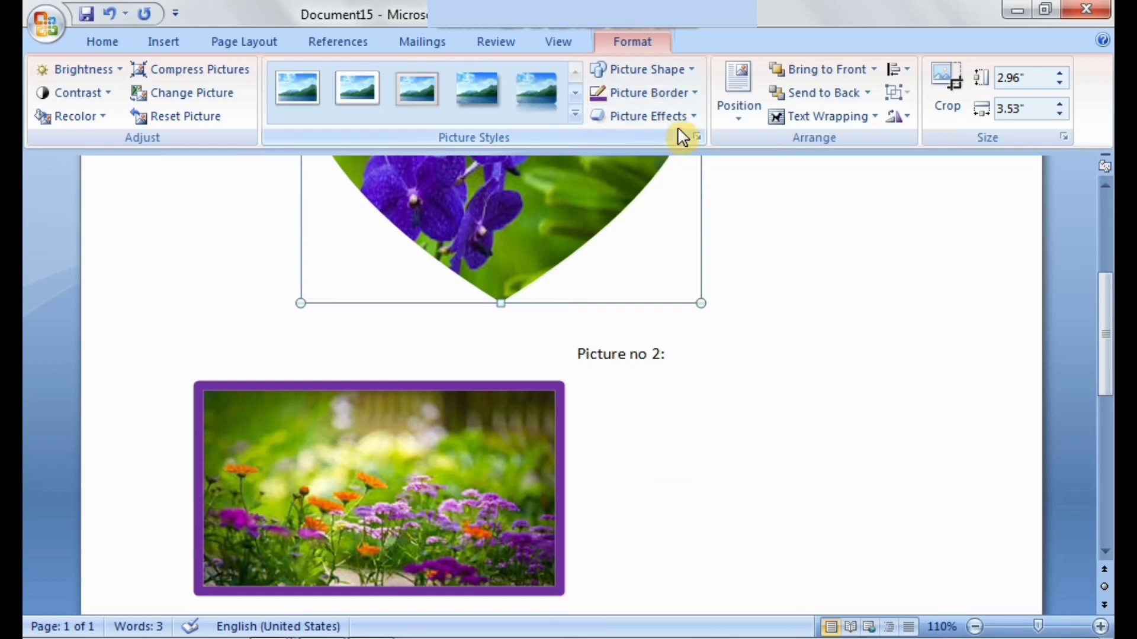
- Examine the picture effects available for the heart-shaped picture, including the glow variations
left_click(690, 119)
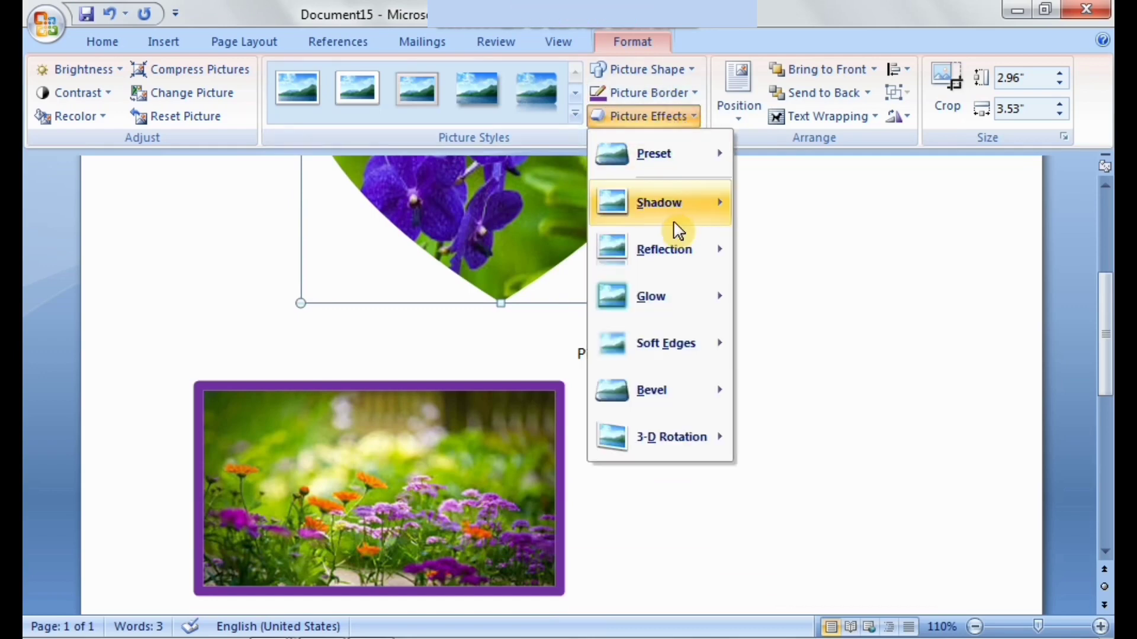
mouse_move(674, 223)
mouse_move(655, 315)
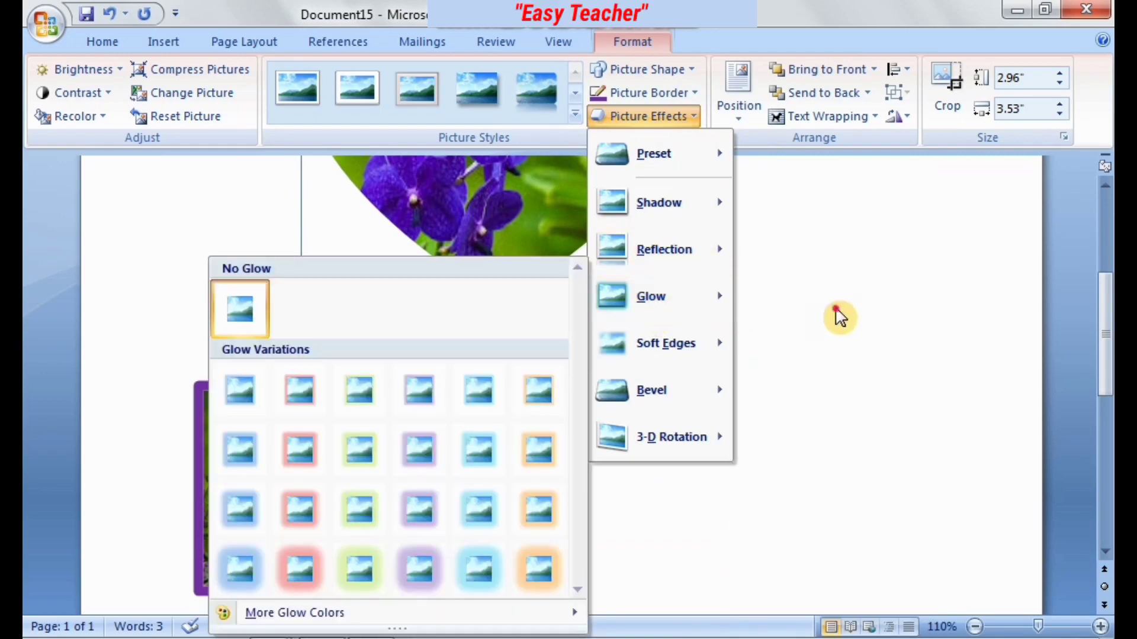
left_click(836, 309)
scroll(836, 310, "down", 2)
scroll(836, 309, "down", 3)
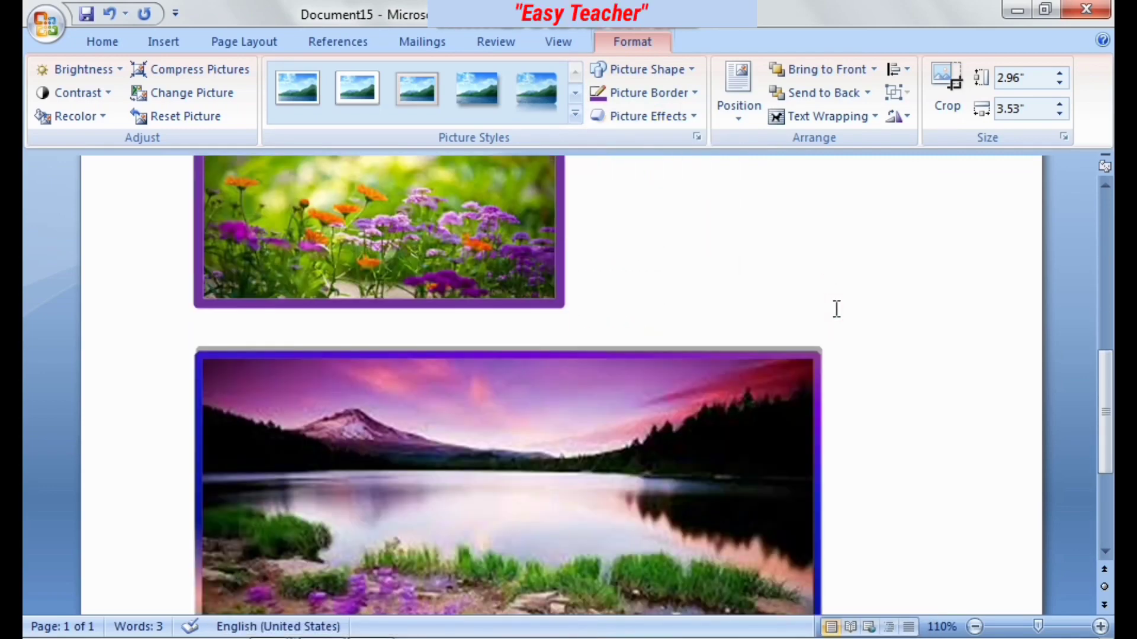
- Apply the first Outer shadow effect to the lake picture
left_click(527, 462)
left_click(685, 118)
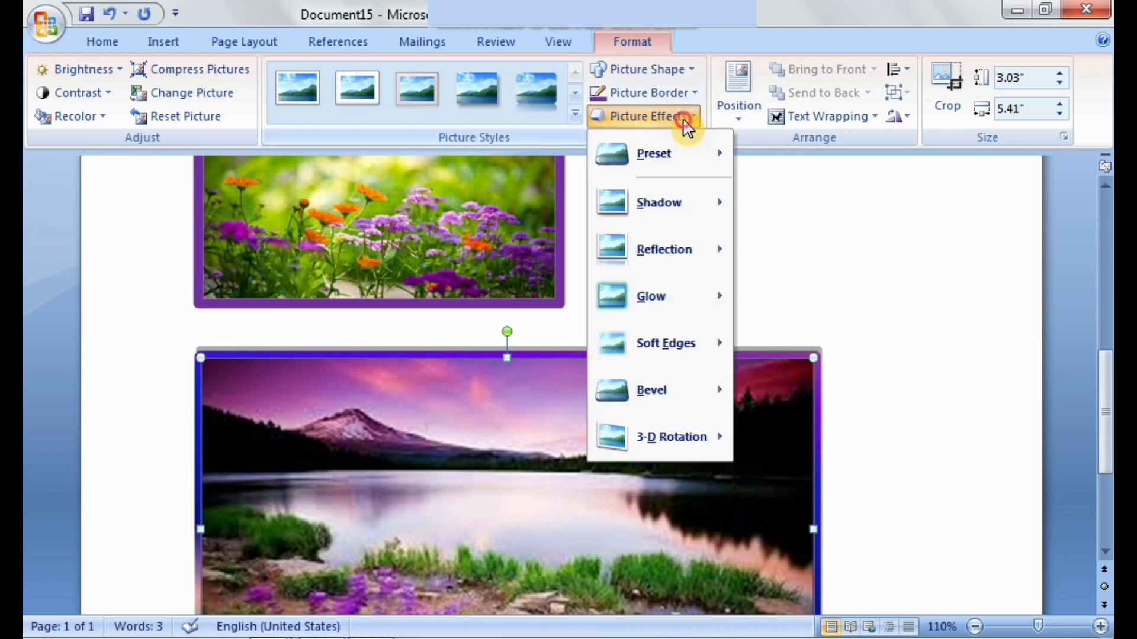
mouse_move(681, 249)
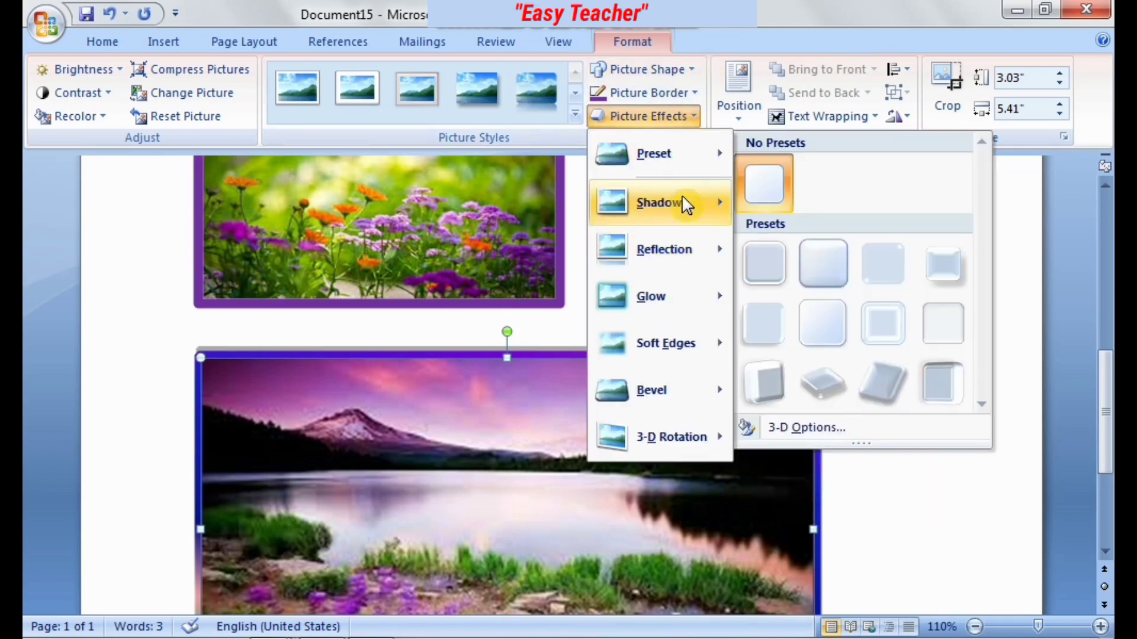
mouse_move(681, 203)
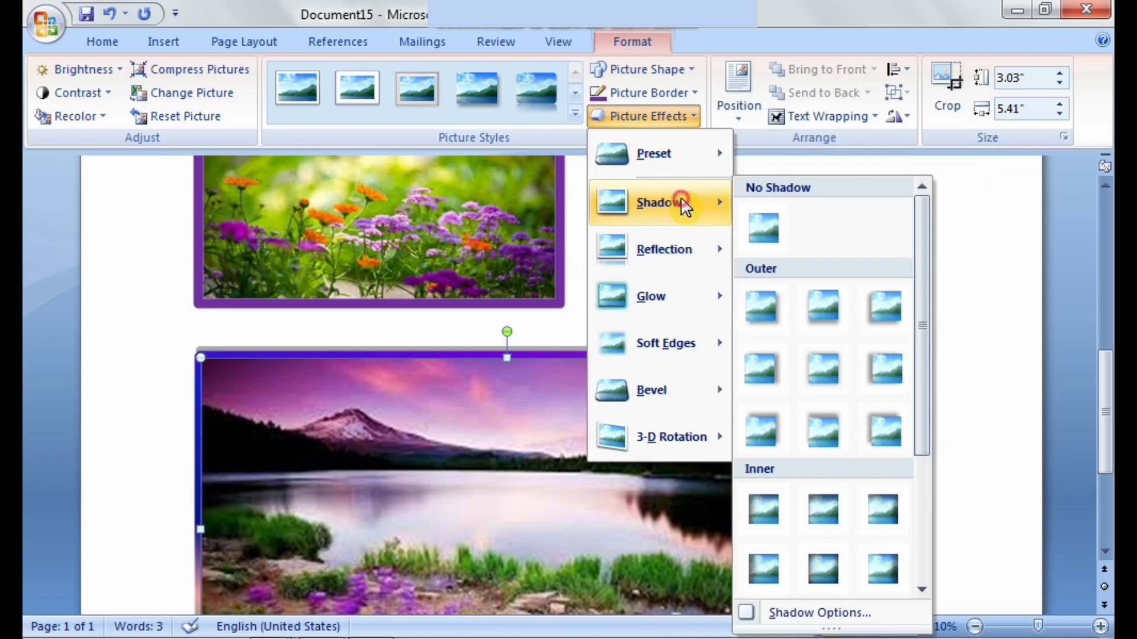
left_click(777, 306)
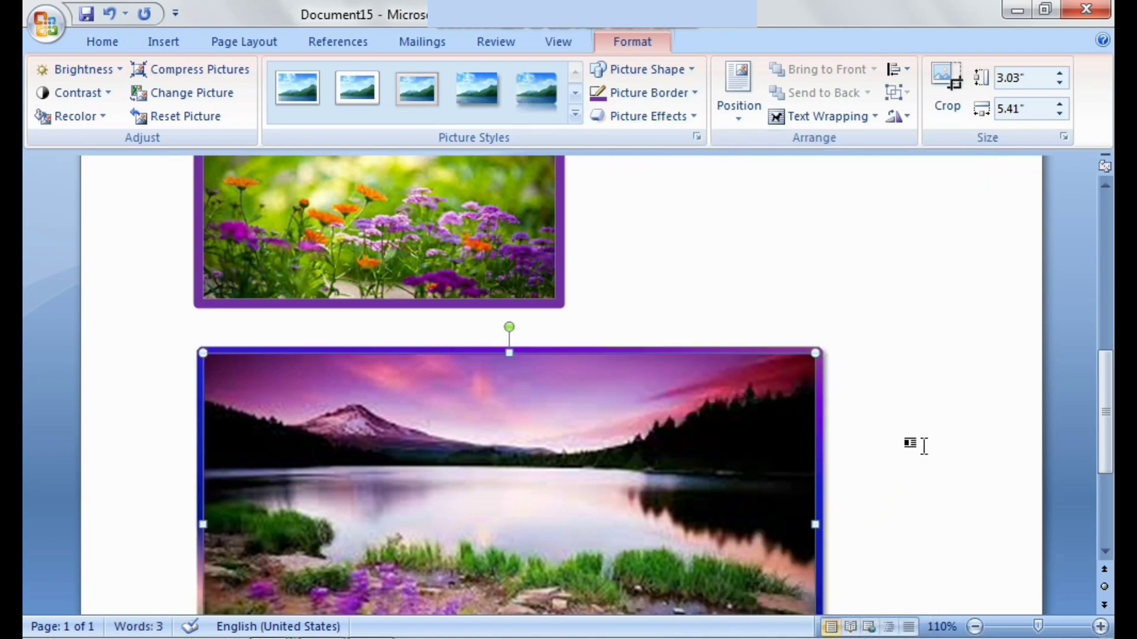
- Crop the lake picture from its right edge to a width of about 3.7 inches
scroll(920, 446, "down", 3)
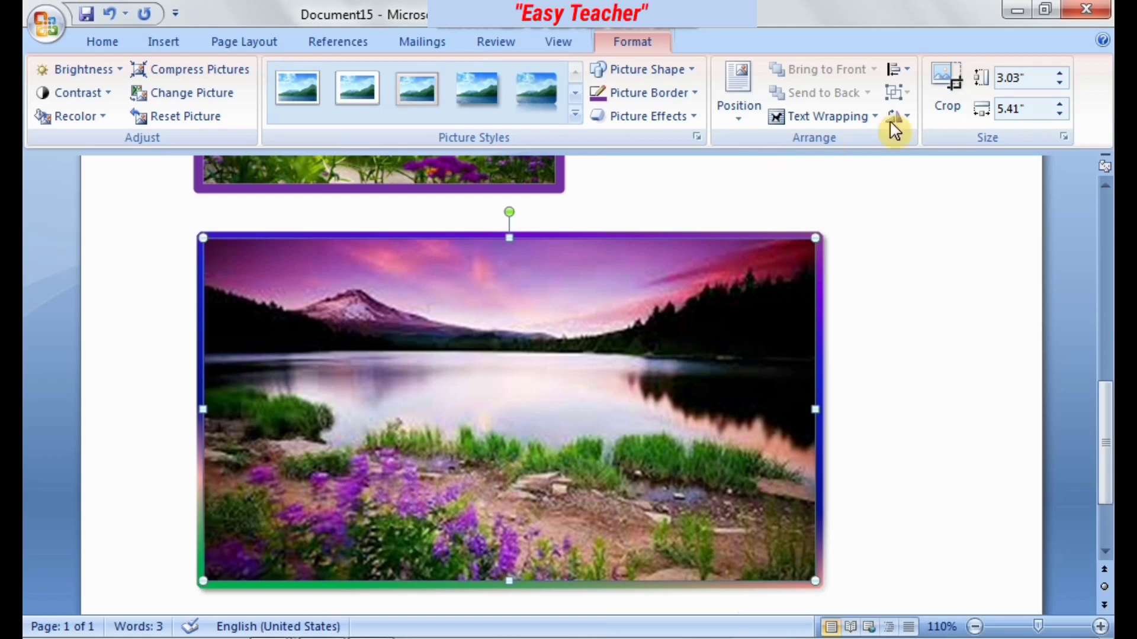
left_click(953, 107)
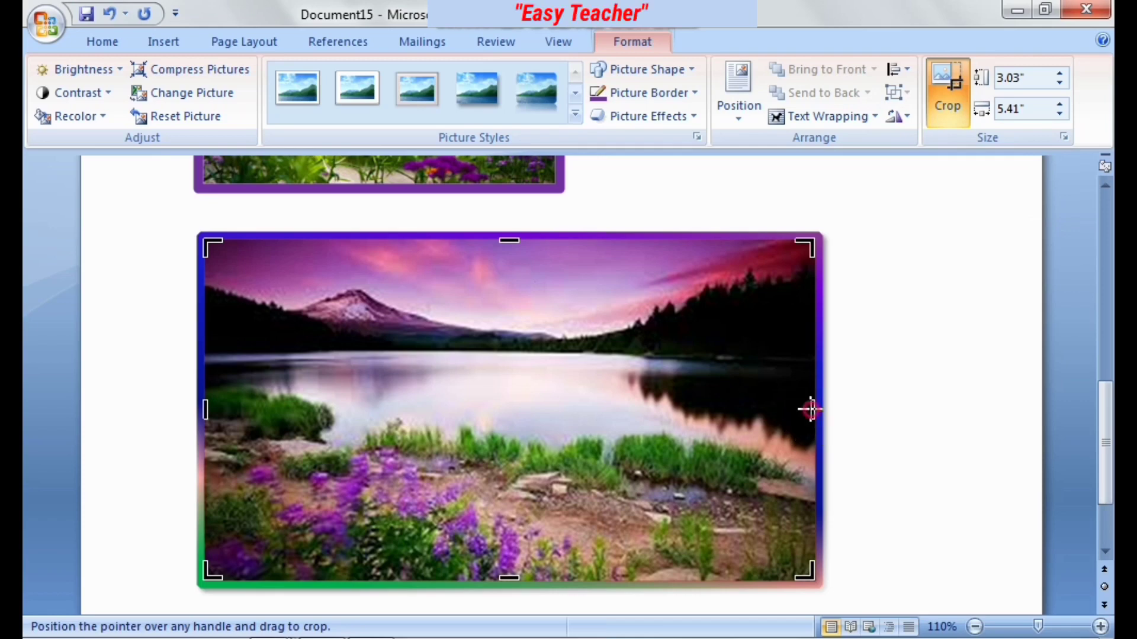
left_click_drag(810, 409, 621, 409)
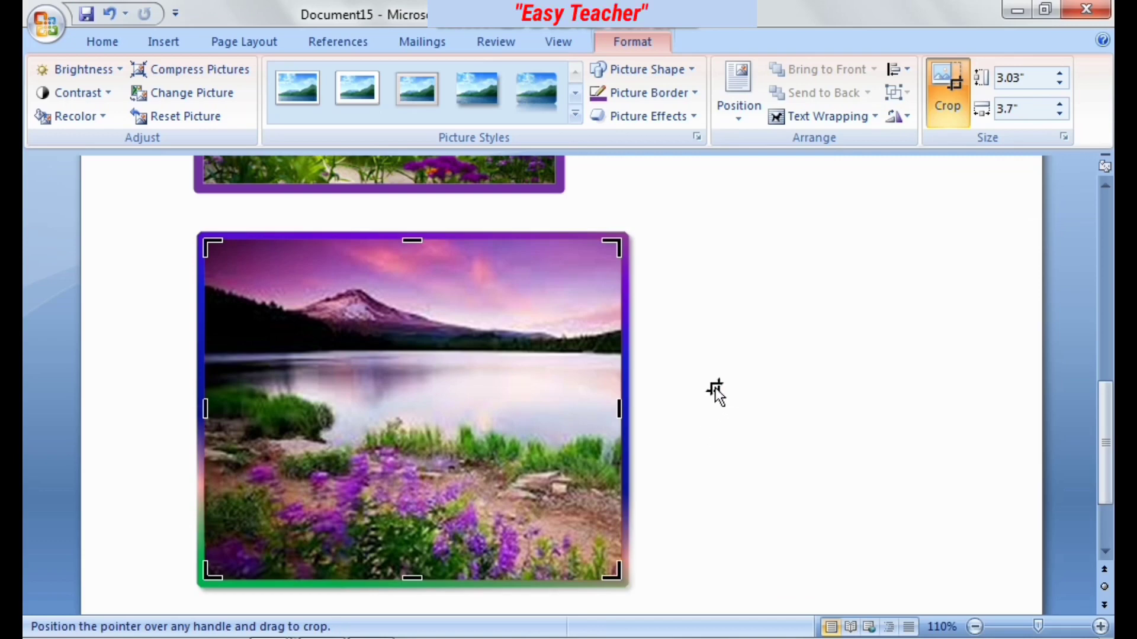
left_click(656, 388)
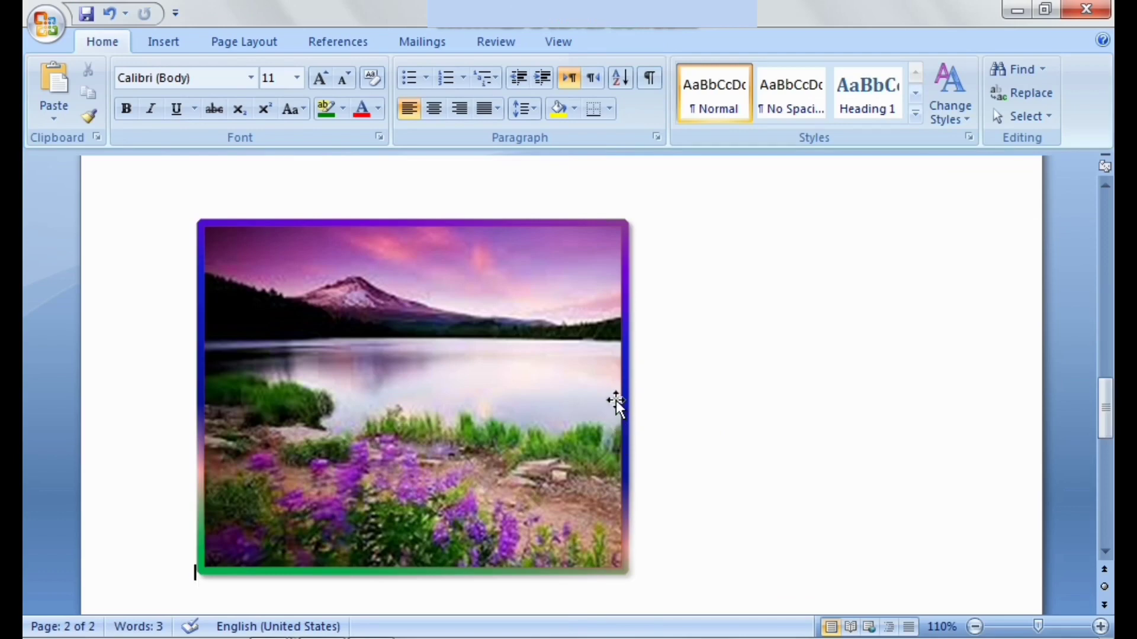
- Undo the crop of the lake picture and redo it
key("ctrl+z")
key("ctrl+z")
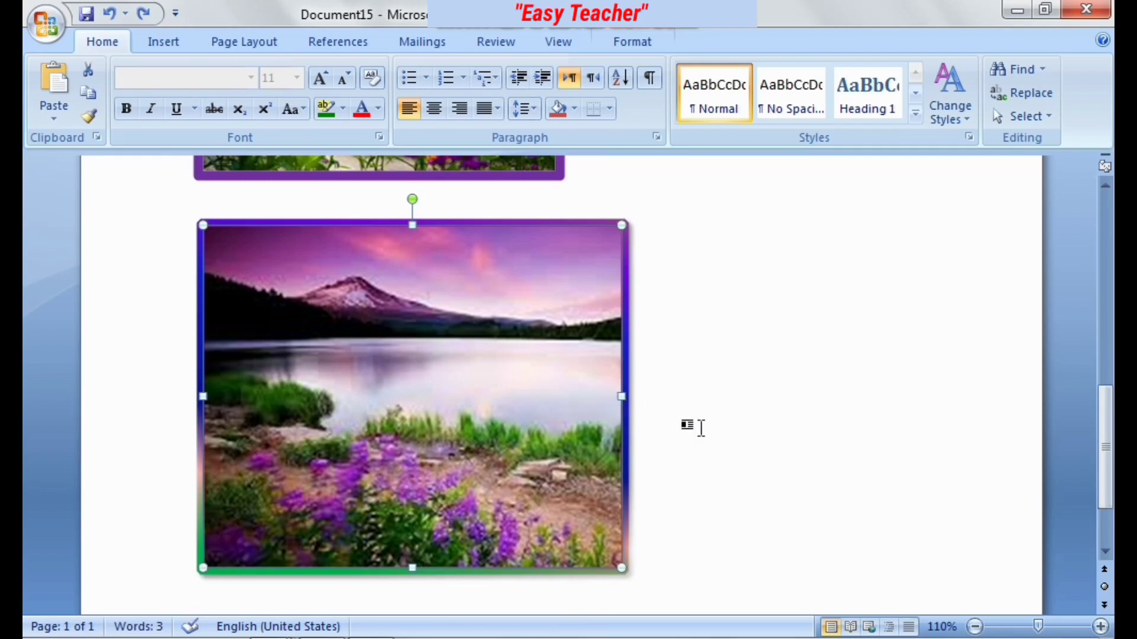
key("ctrl+z")
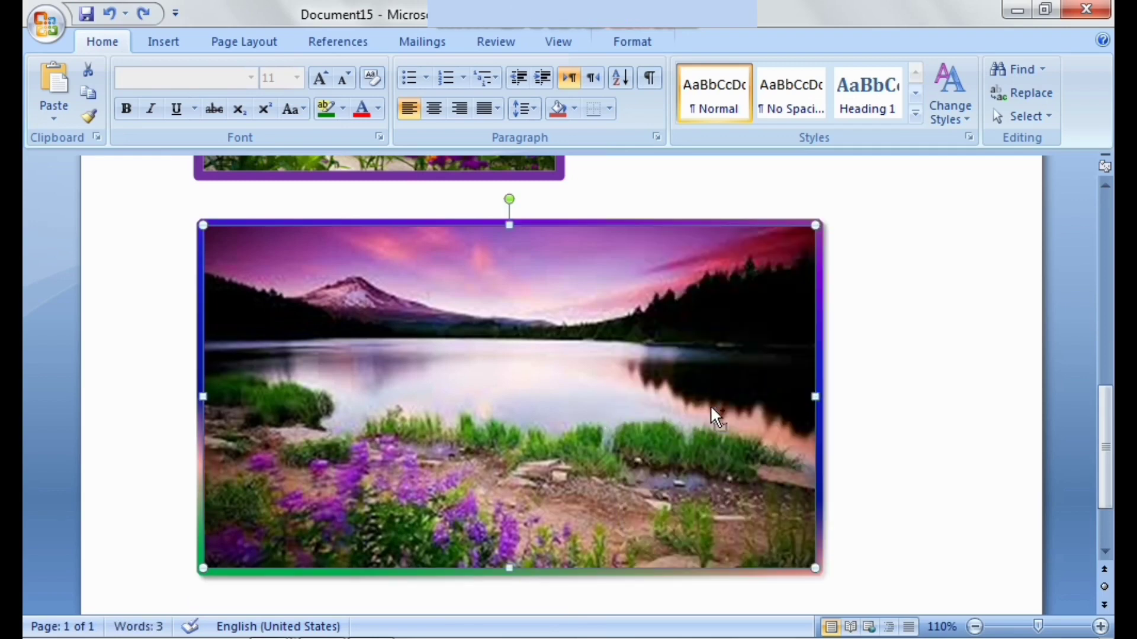
key("ctrl+y")
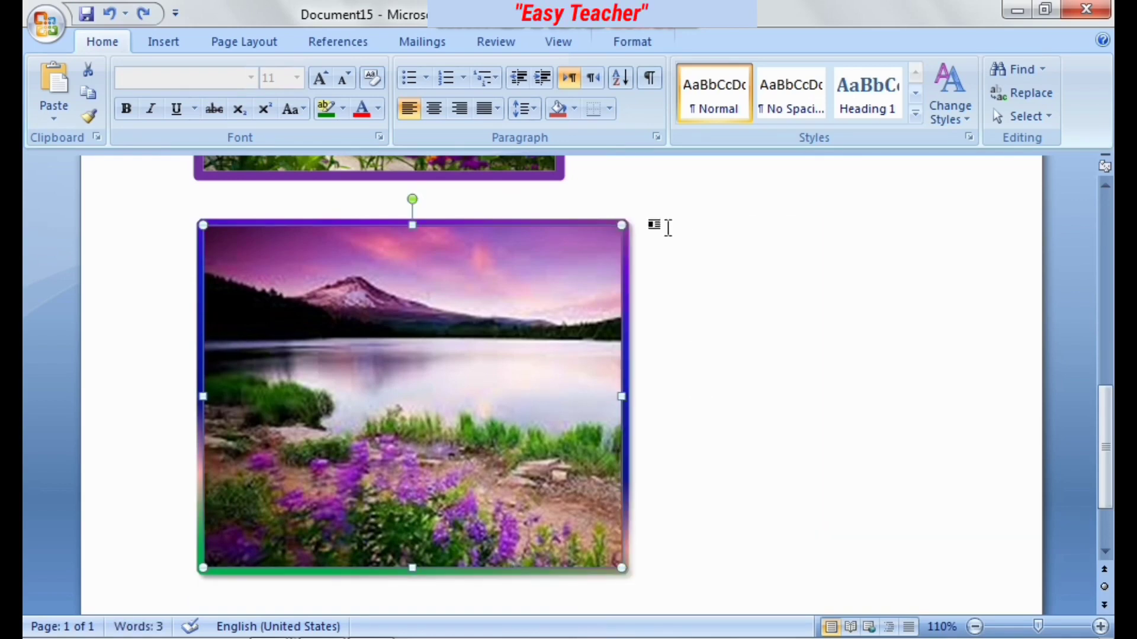
- Set the cropped lake picture's position to In Line with Text and reselect the picture
double_click(517, 267)
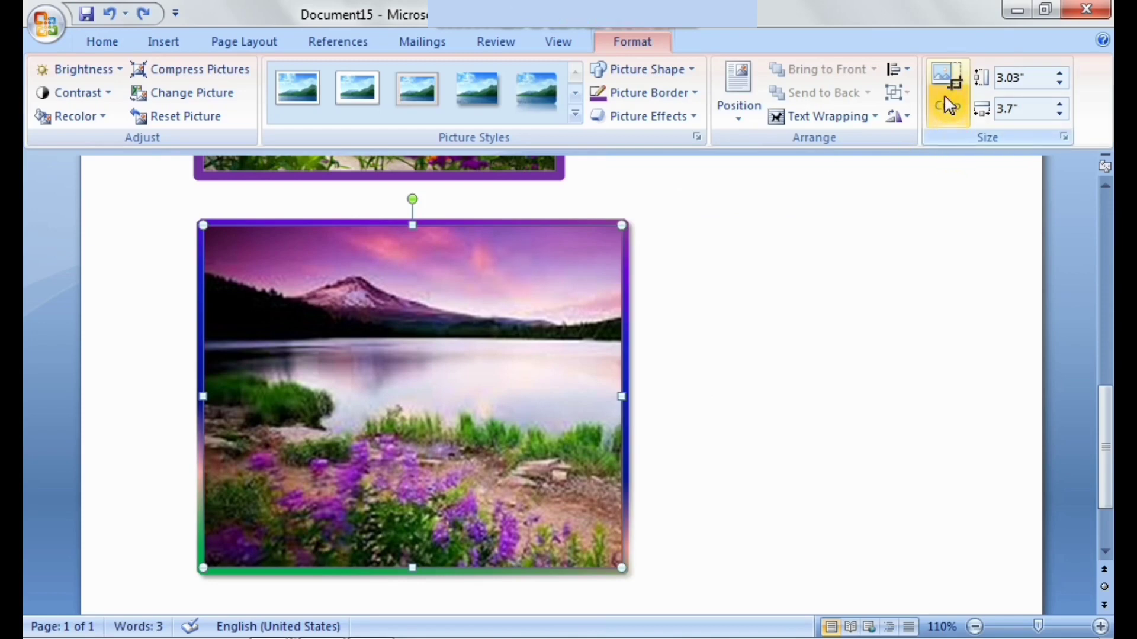
left_click(739, 122)
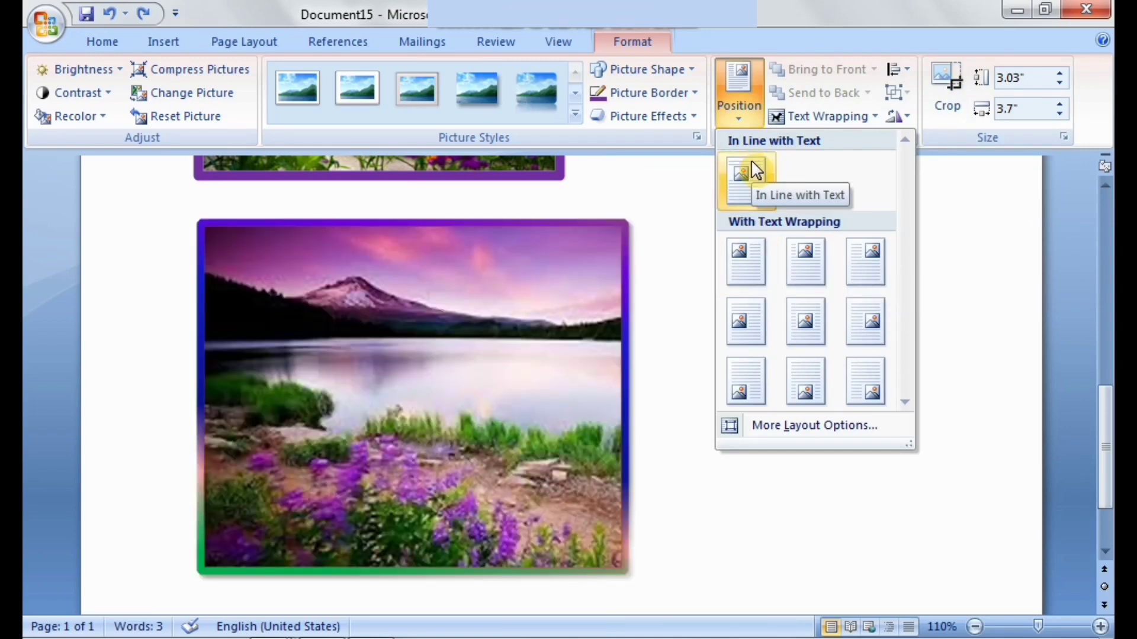
left_click(751, 159)
left_click(754, 161)
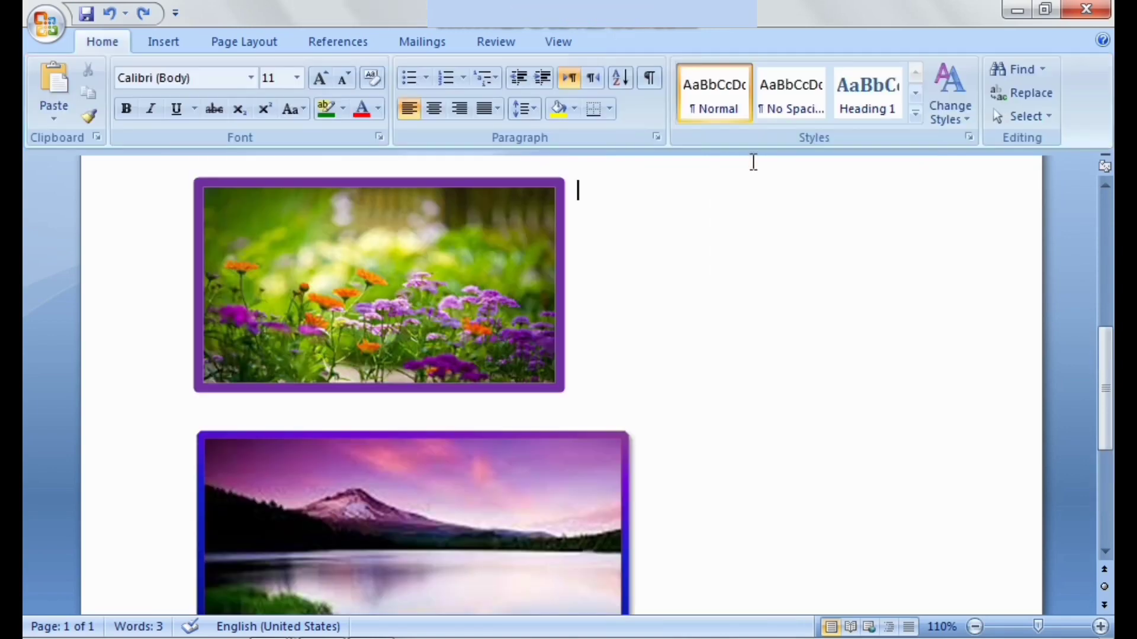
left_click(459, 523)
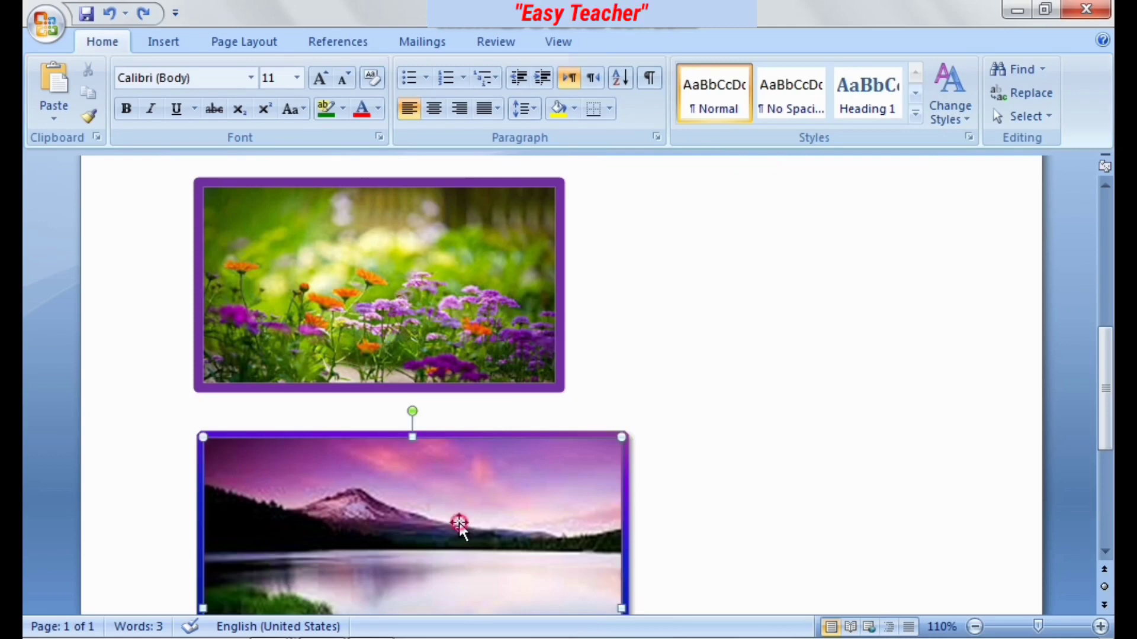